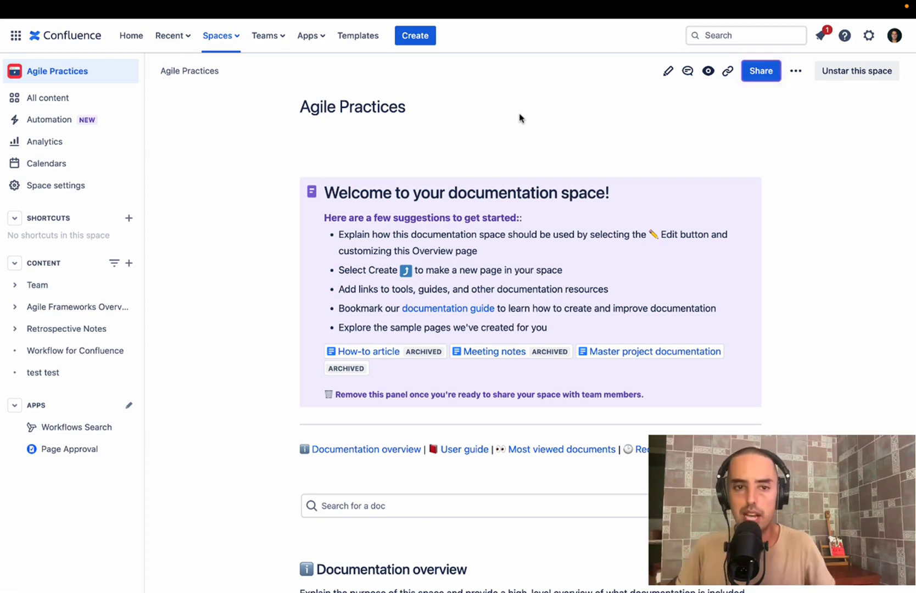
Search Find new apps for 'Workflows for confluence' and open the Workflows for Confluence listing.
left_click(308, 36)
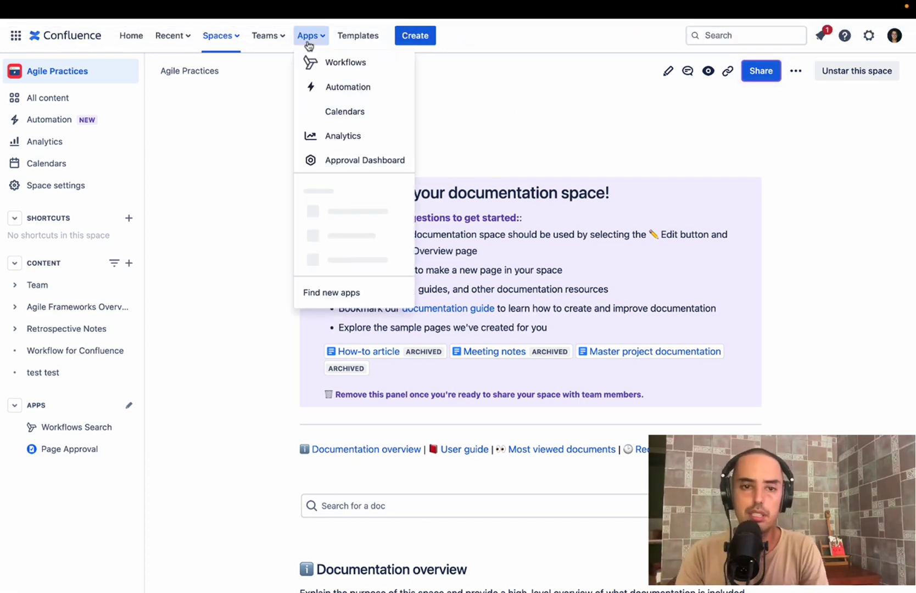
left_click(360, 305)
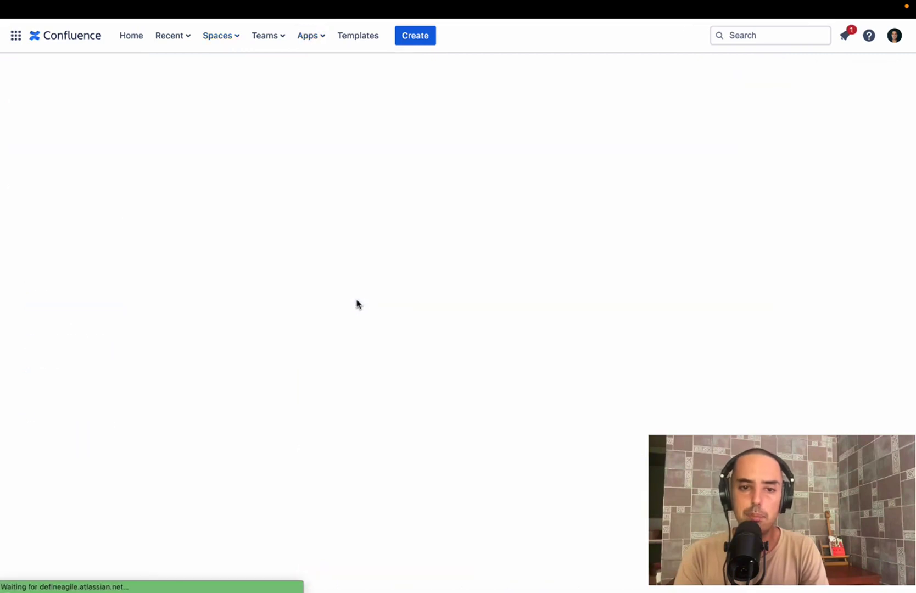
type("Workflows for c")
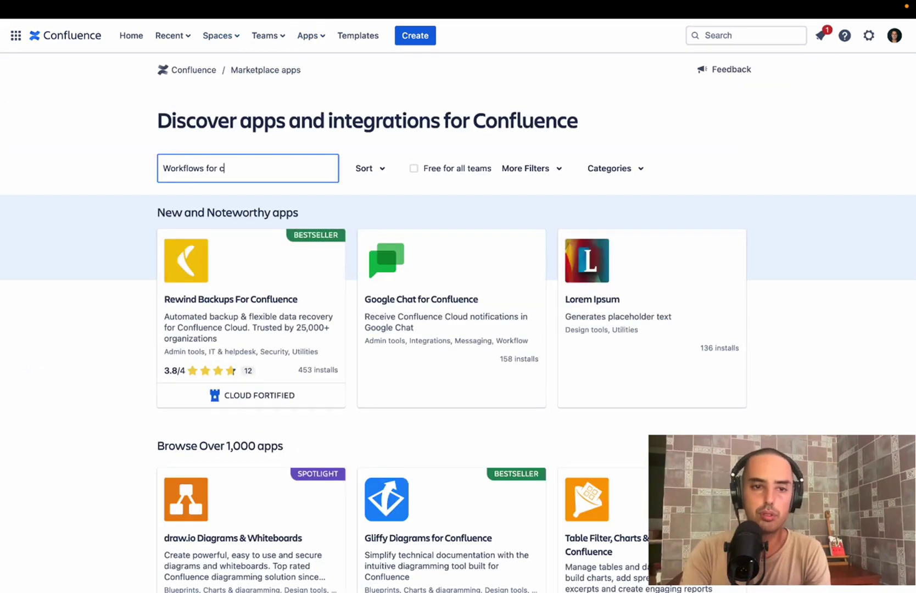
type("onfluence")
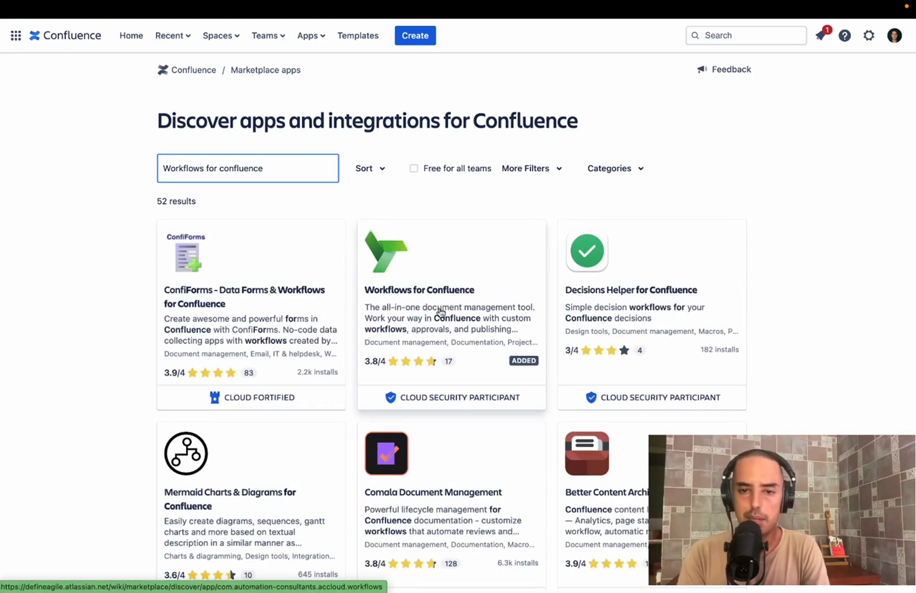
left_click(441, 312)
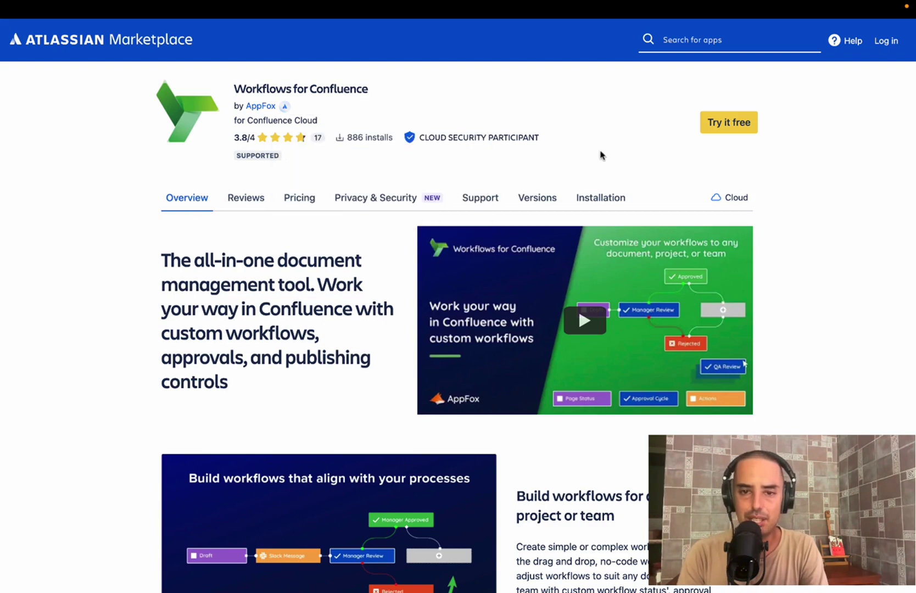
mouse_move(500, 133)
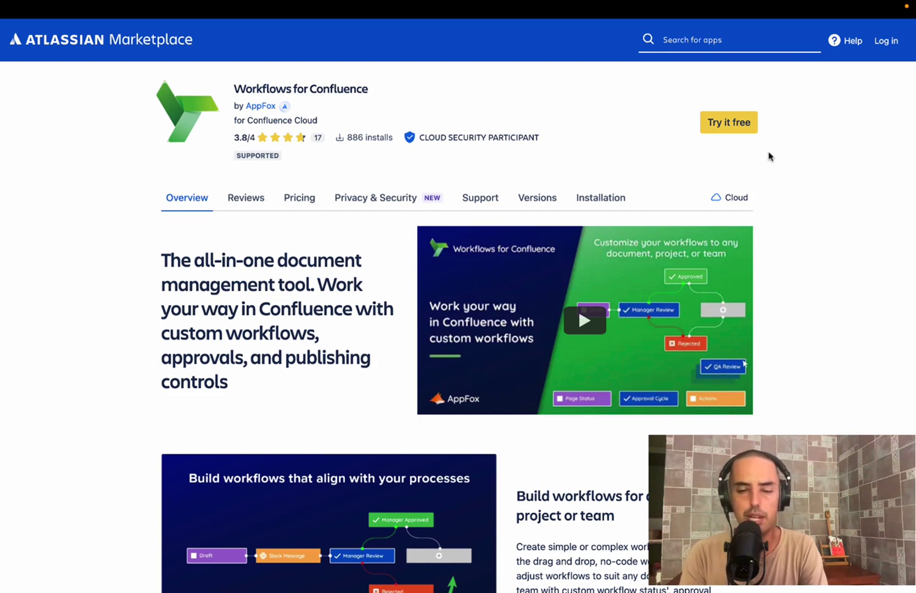
scroll(552, 153, "down", 2)
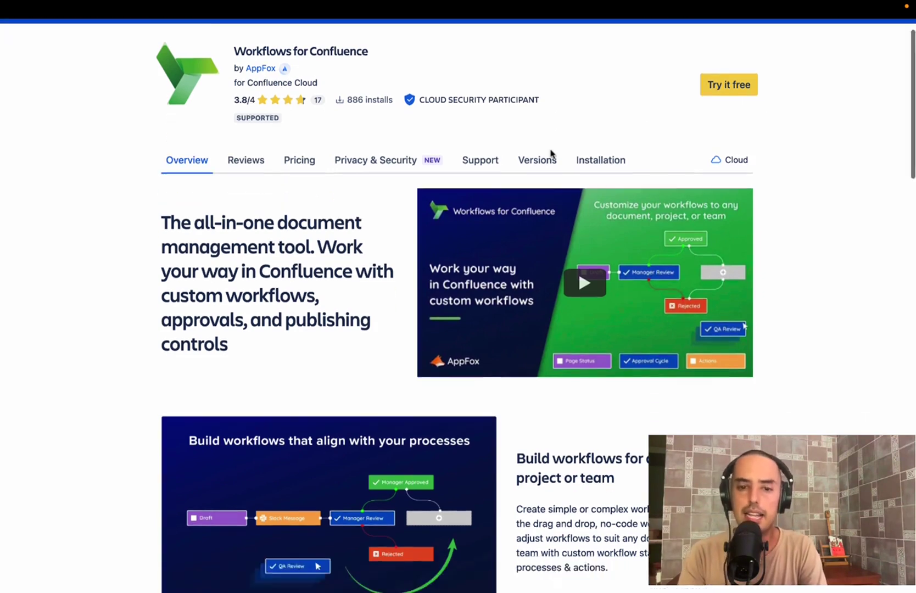
scroll(497, 215, "down", 9)
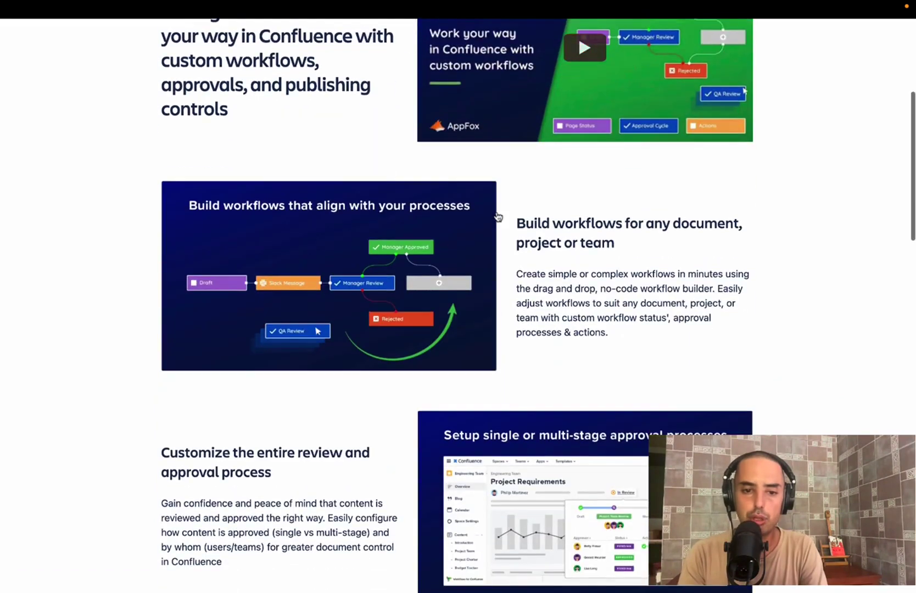
scroll(497, 215, "down", 5)
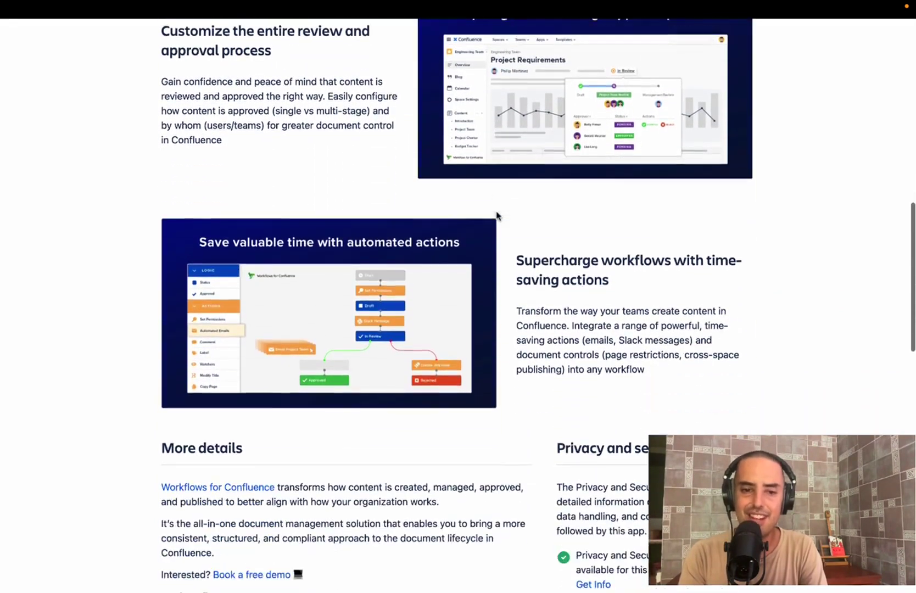
scroll(497, 215, "up", 16)
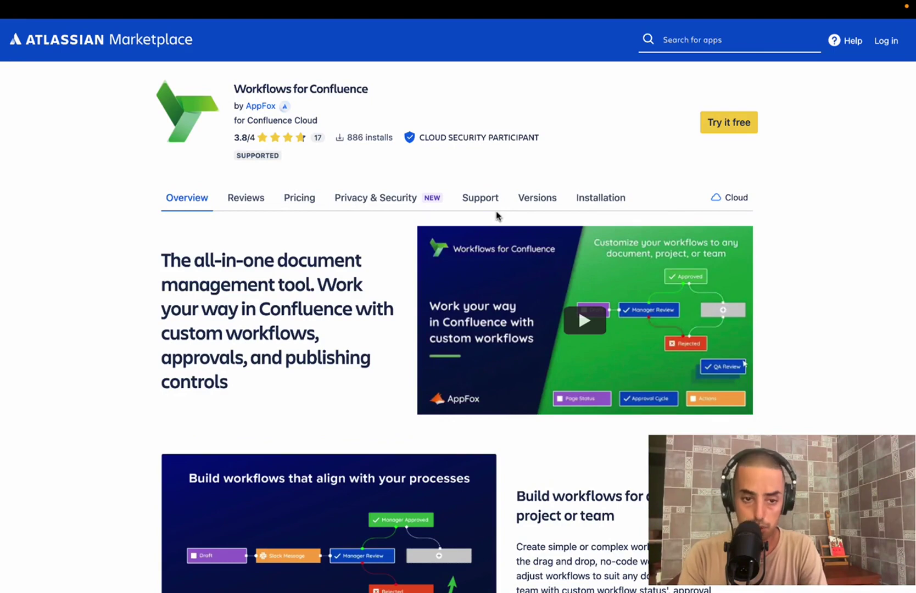
Check the Pricing for 50 users, which comes to USD 50.00 monthly.
left_click(305, 203)
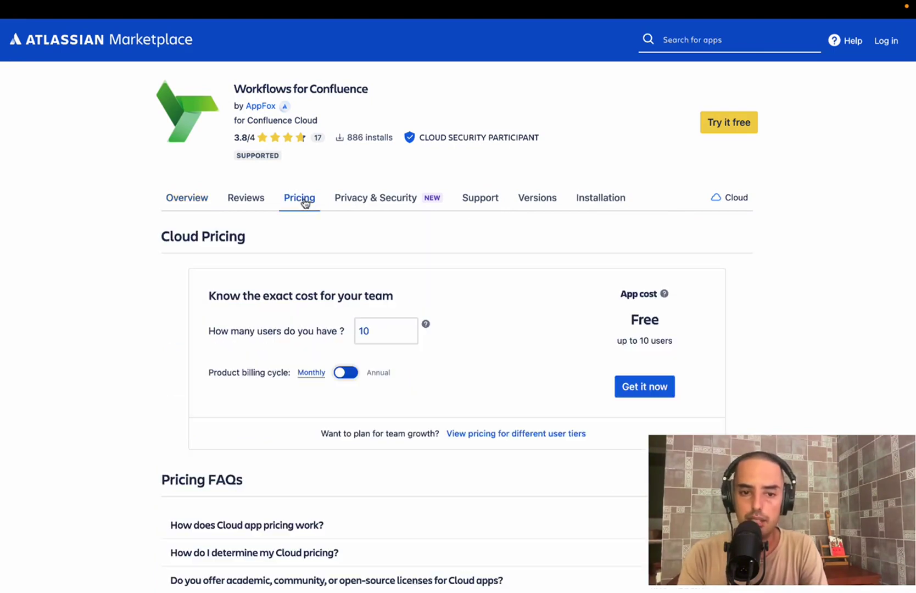
left_click(383, 333)
key("BackSpace")
key("BackSpace")
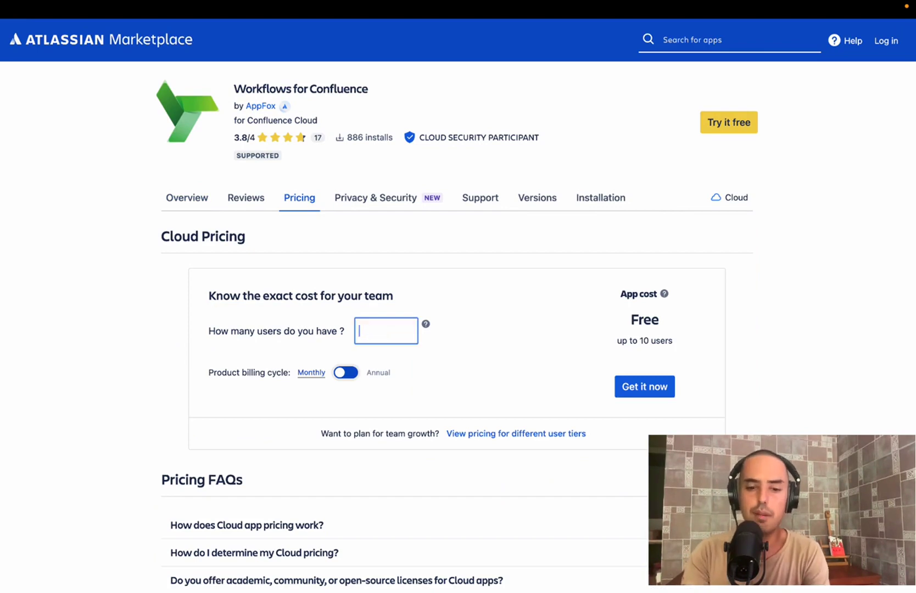
type("50")
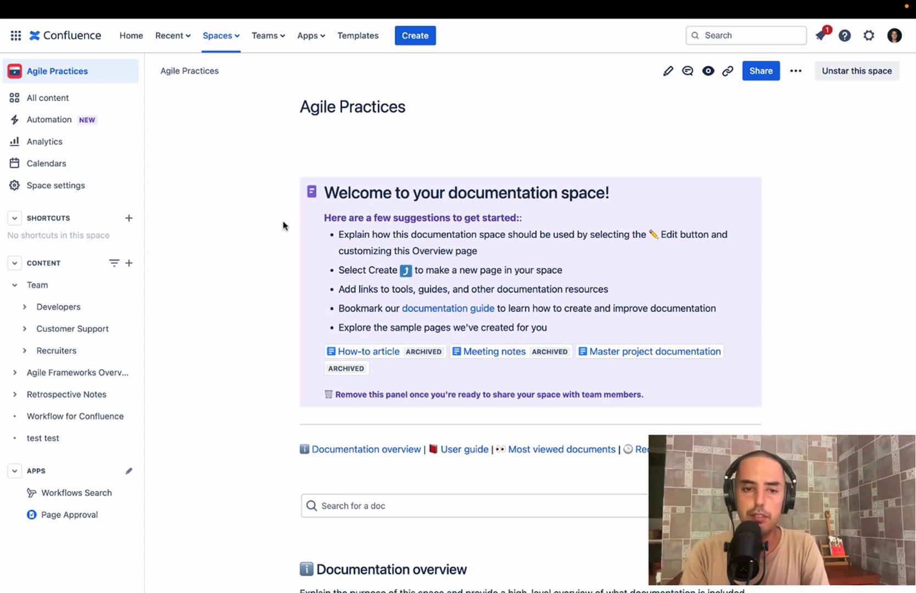
Open the Developers page and check its Apply Workflow popup, confirming no workflow is applied.
left_click(53, 310)
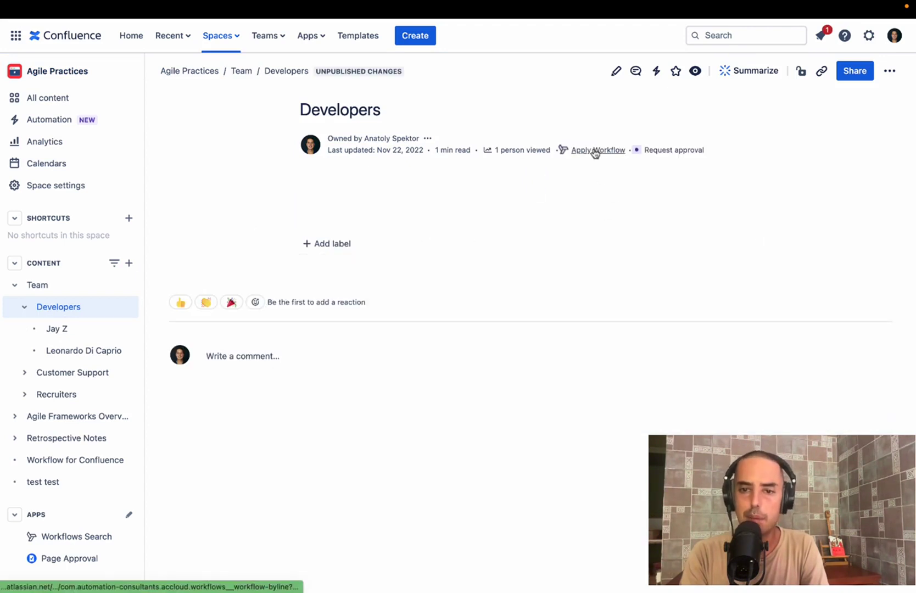
left_click(595, 151)
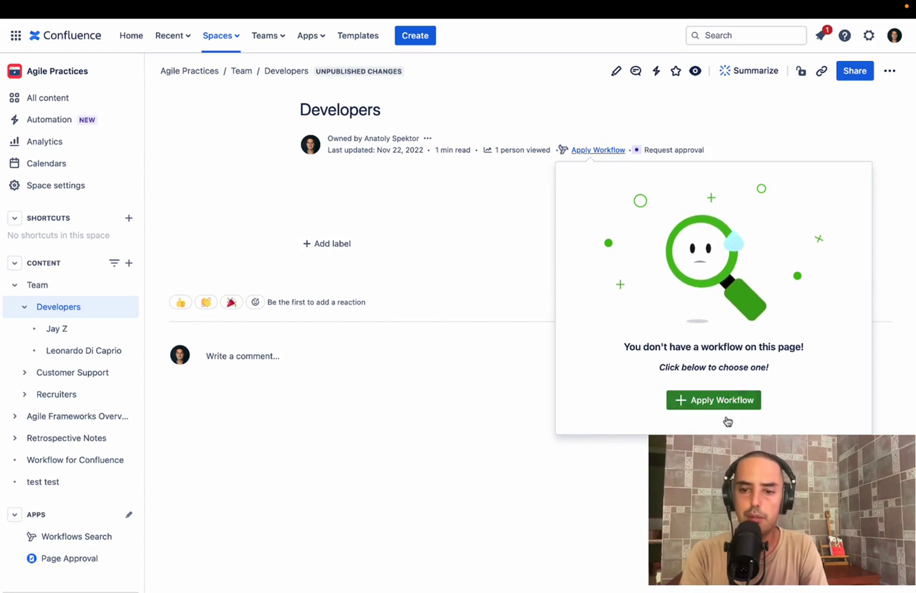
left_click(466, 209)
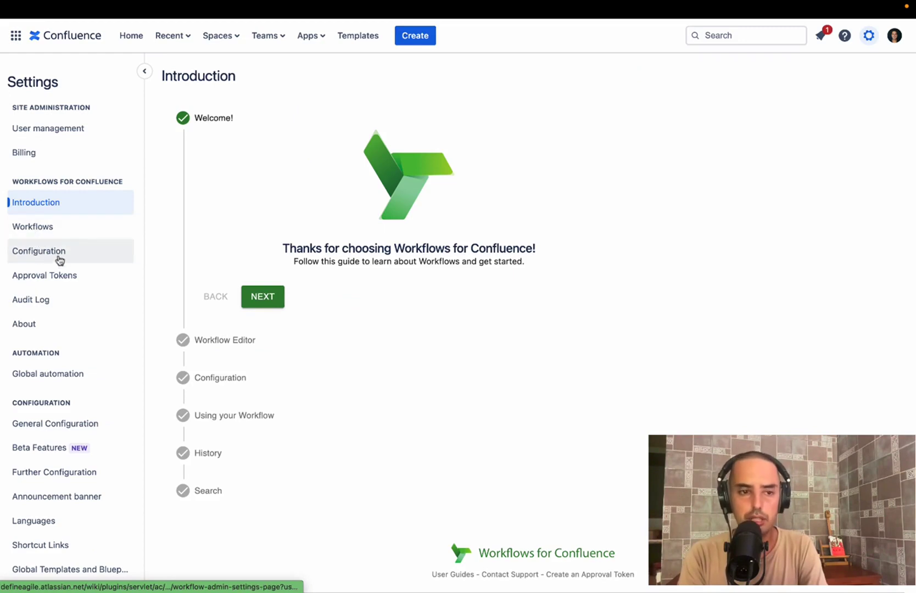
From the Workflows list, create a new workflow named 'Agile Workflow'.
left_click(34, 227)
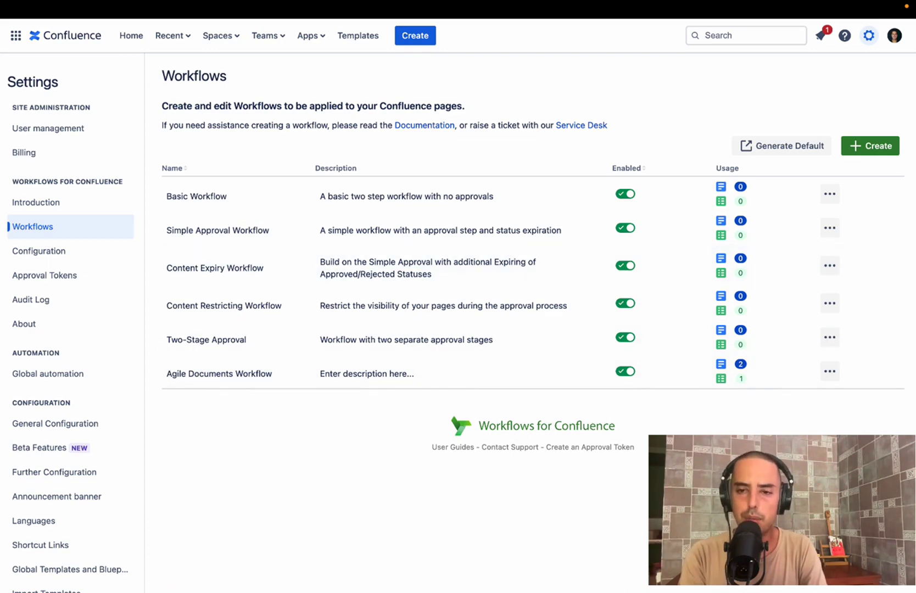
left_click(870, 148)
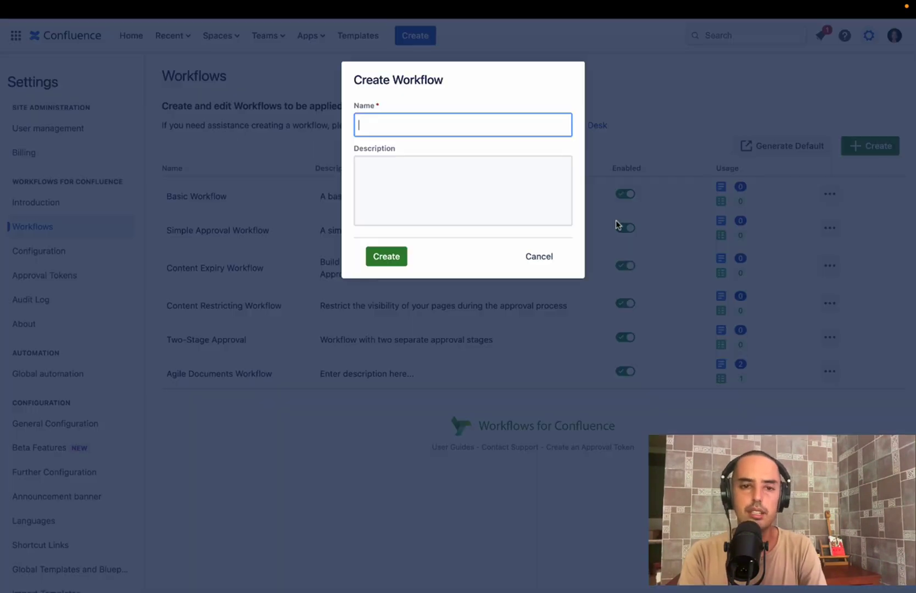
type("Agile ")
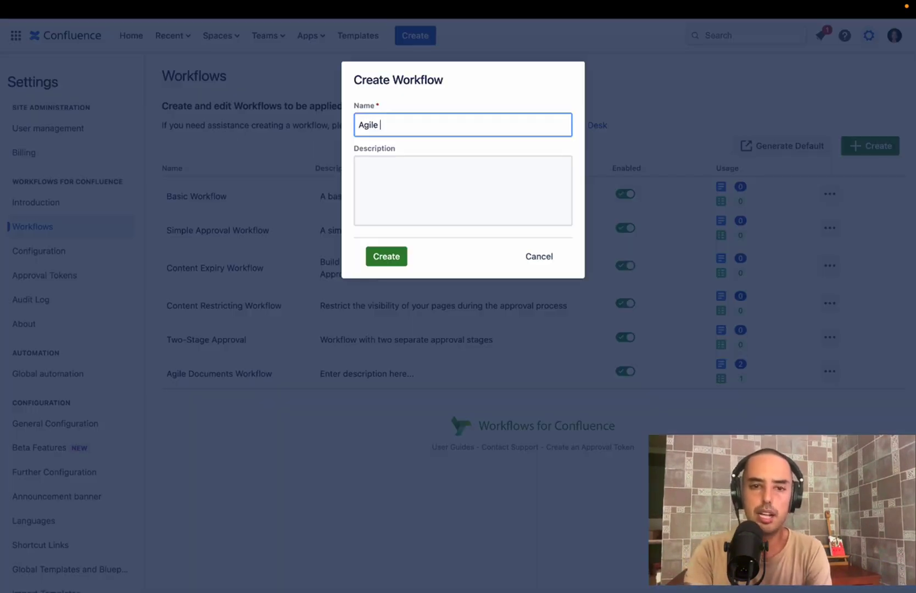
type("Workflow")
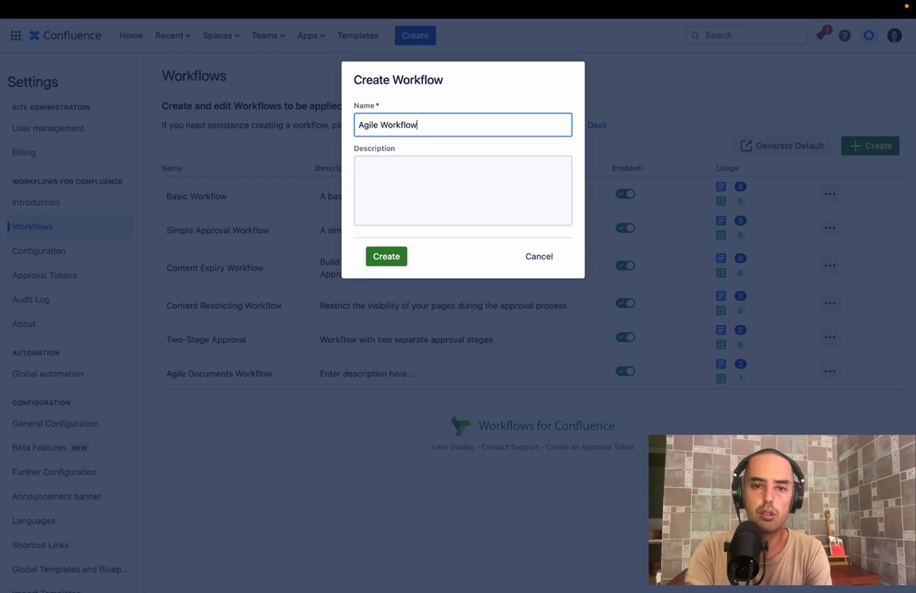
left_click(372, 257)
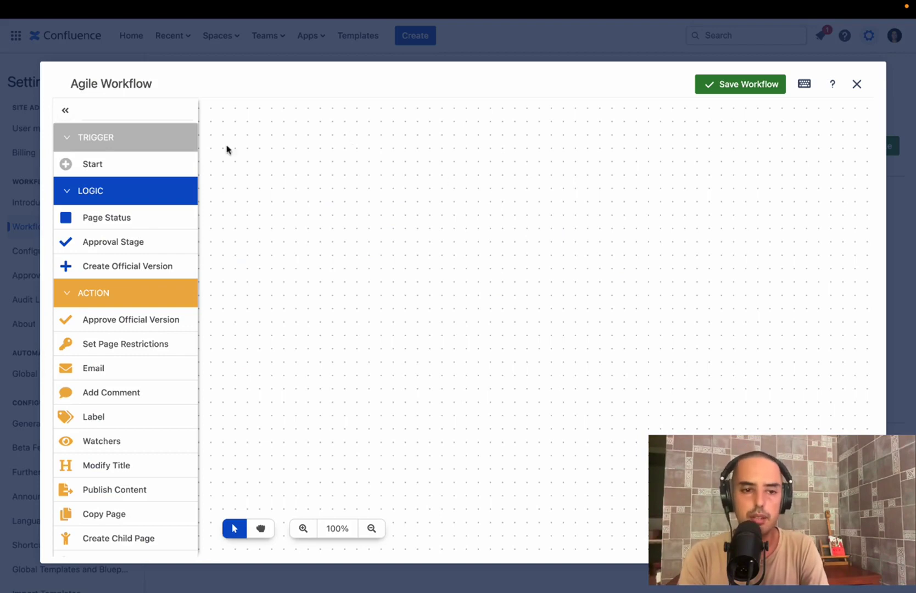
Add a Start trigger and position it at the top of the canvas.
scroll(86, 203, "down", 1)
scroll(86, 205, "up", 1)
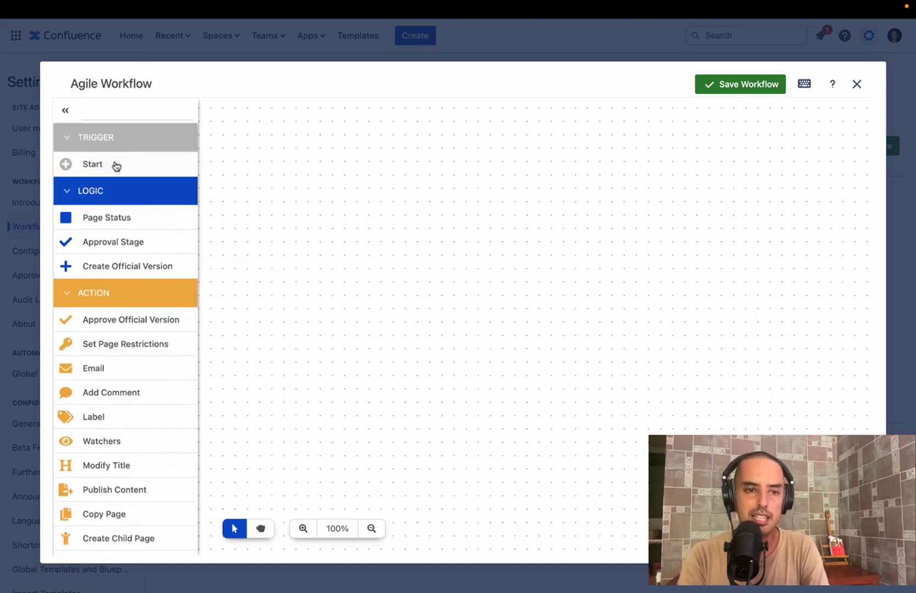
scroll(62, 182, "down", 1)
scroll(104, 185, "down", 1)
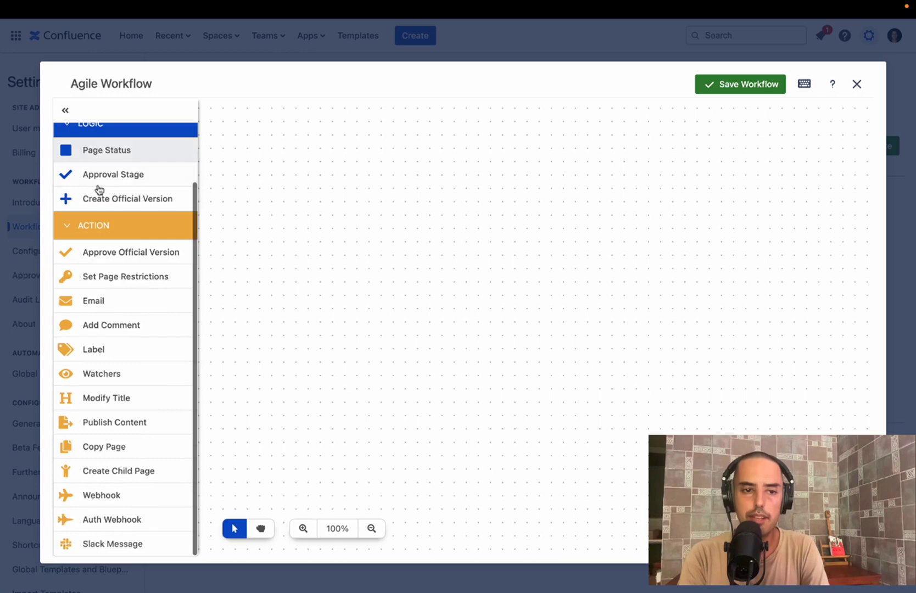
scroll(123, 241, "up", 2)
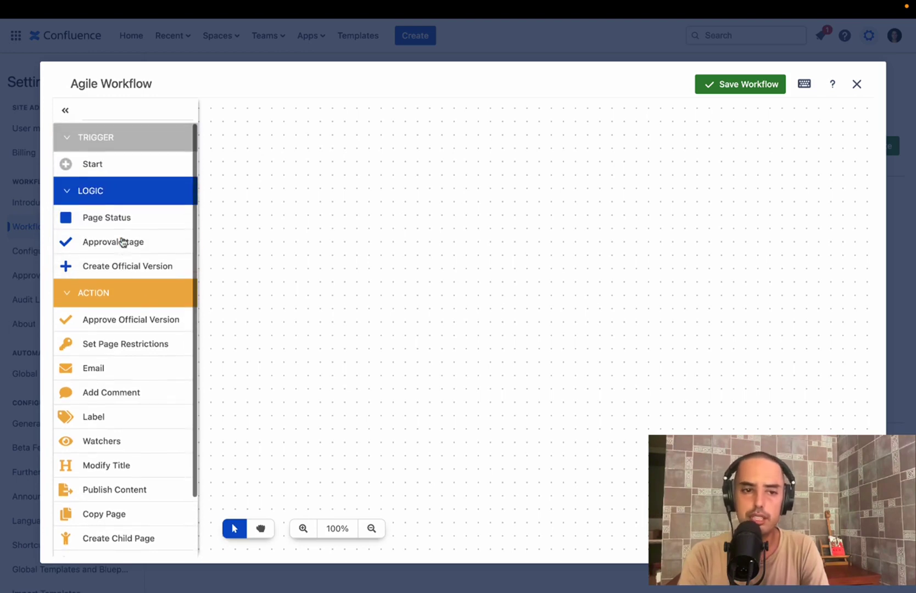
left_click(108, 172)
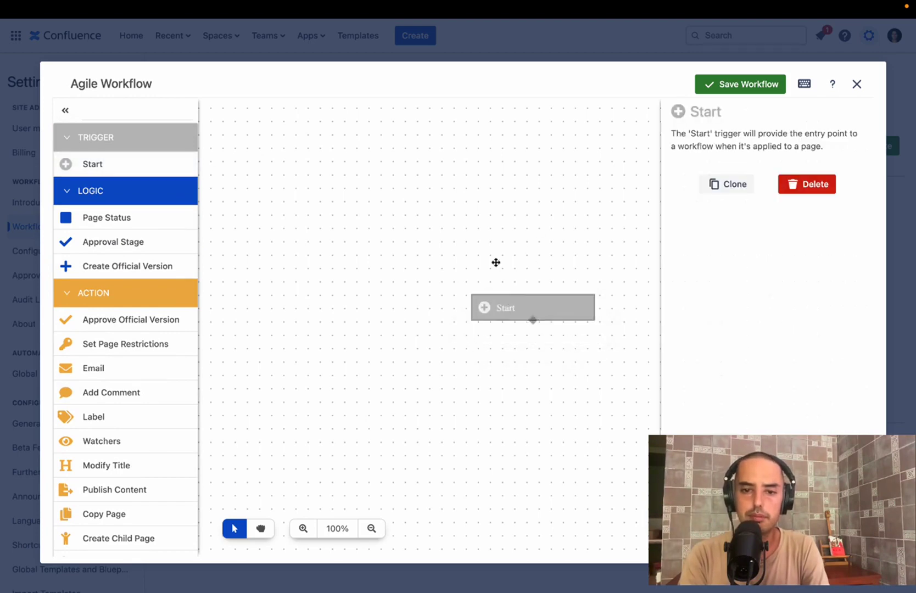
left_click_drag(496, 262, 408, 135)
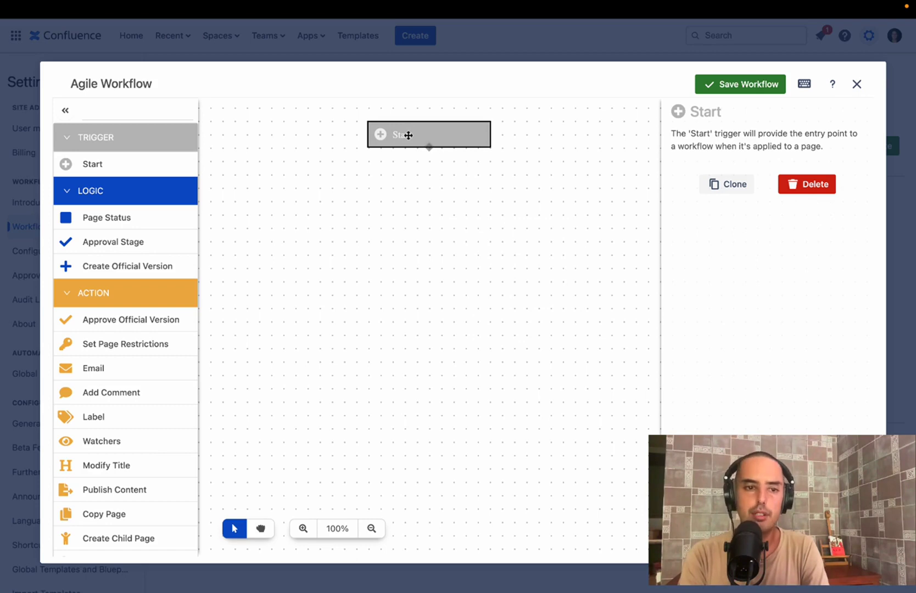
Add a Page Status step below Start and rename it Draft.
left_click(107, 225)
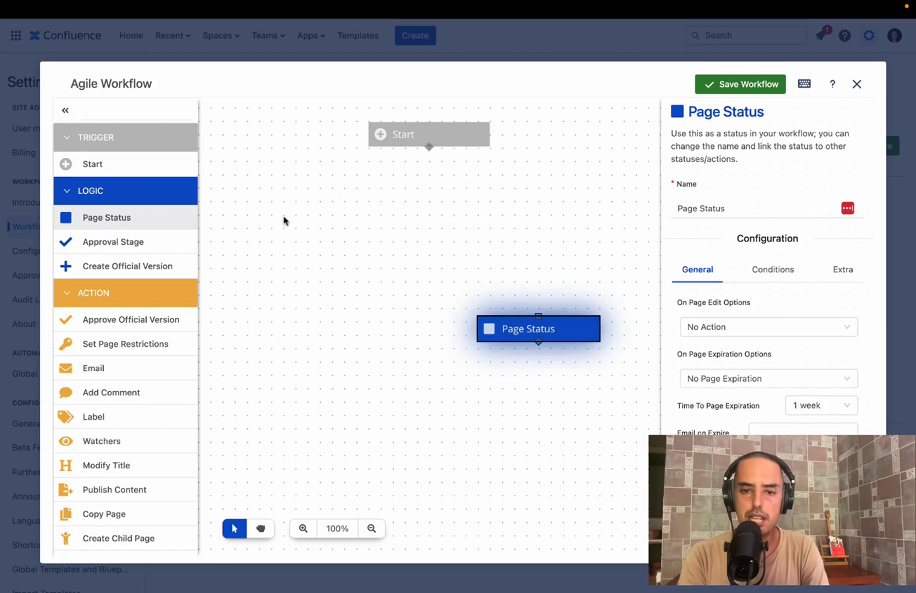
left_click_drag(537, 314, 430, 208)
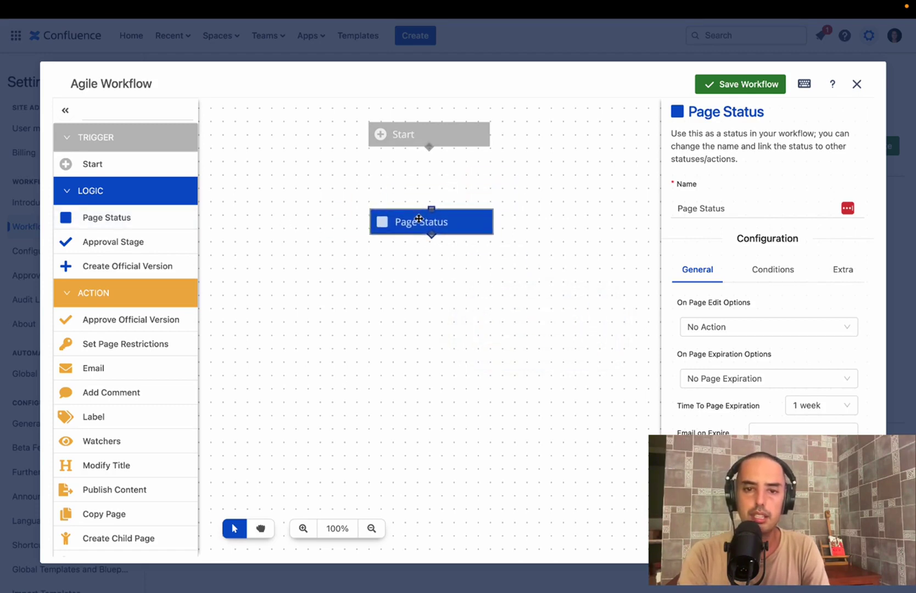
left_click(736, 208)
left_click_drag(735, 207, 629, 205)
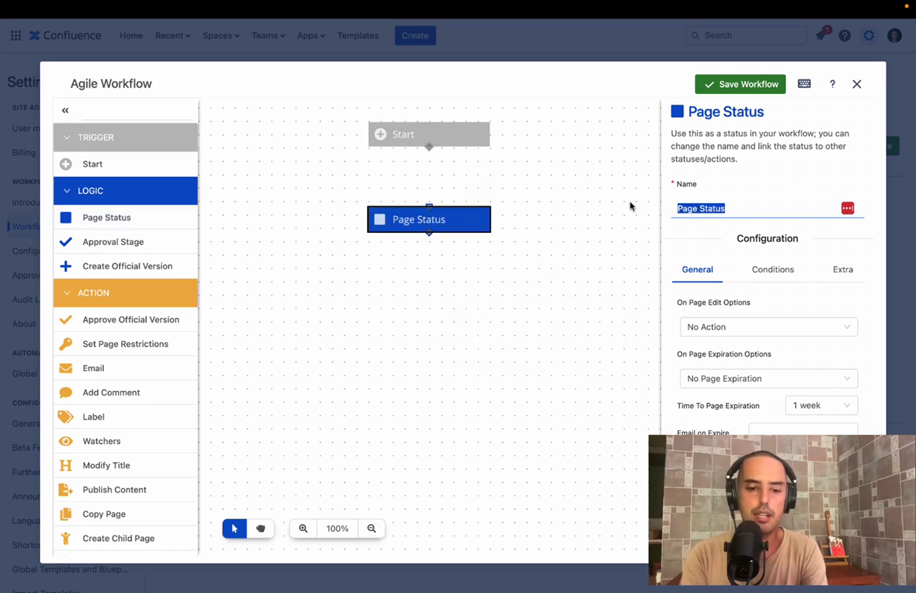
type("Draft")
left_click(506, 334)
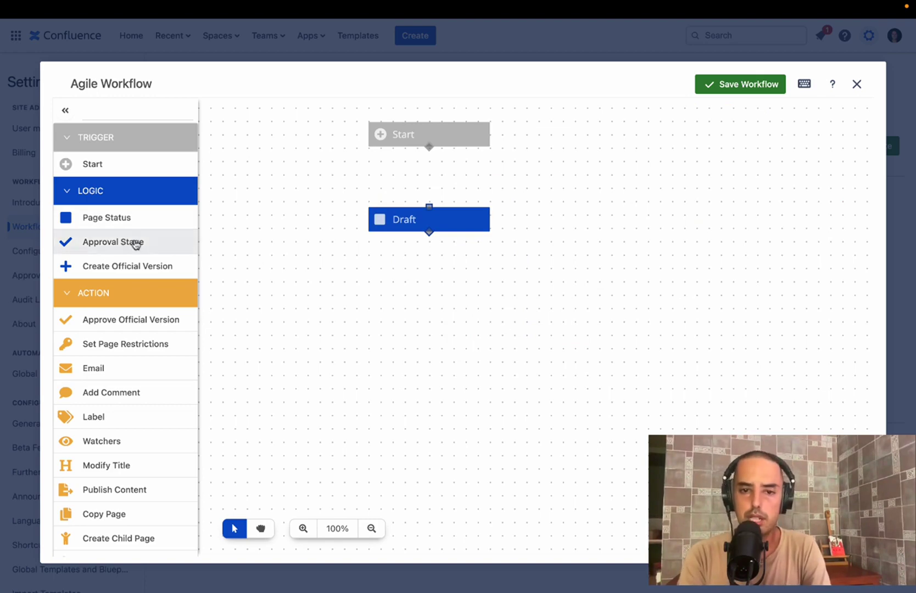
Add an Approval Stage beneath Draft with an Approved status below it.
left_click(106, 250)
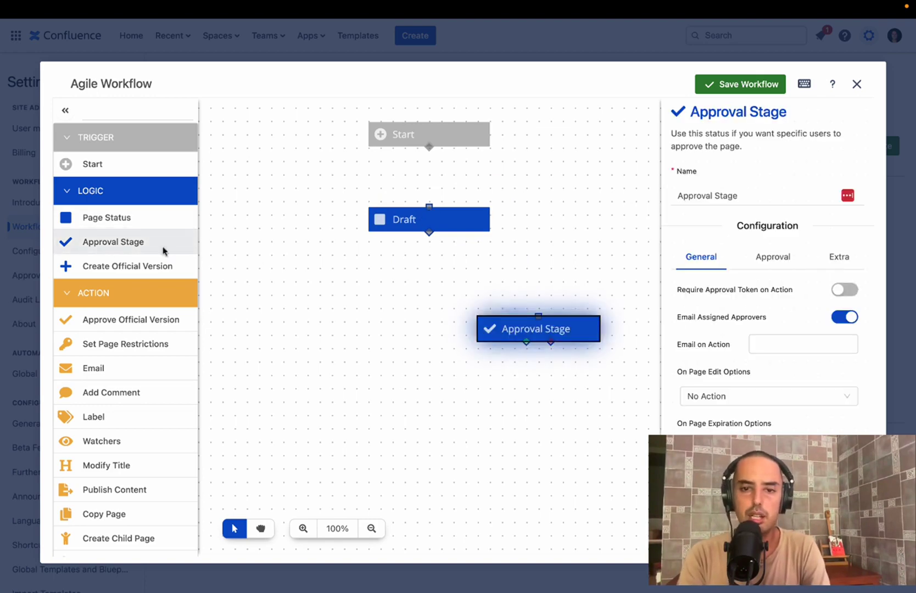
left_click_drag(527, 331, 421, 291)
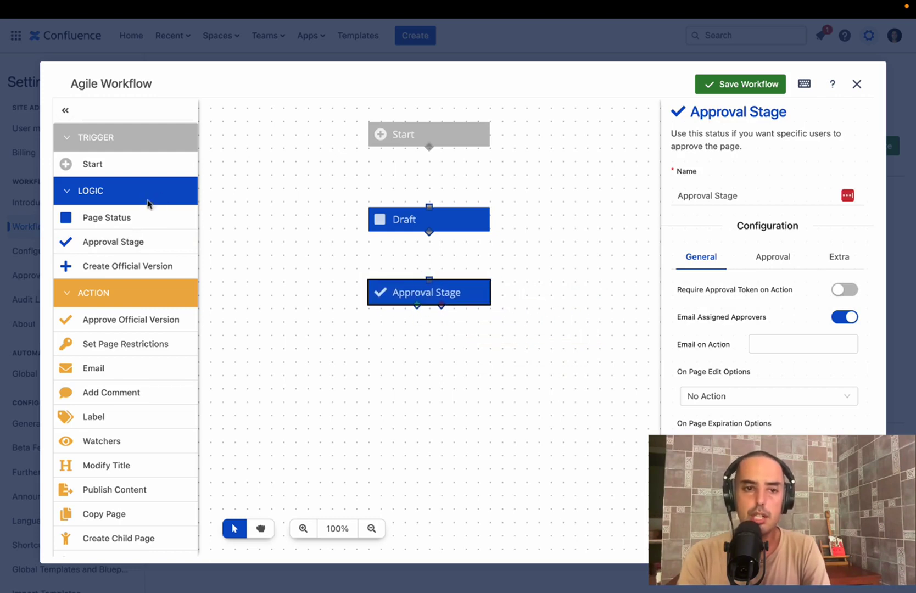
left_click(136, 218)
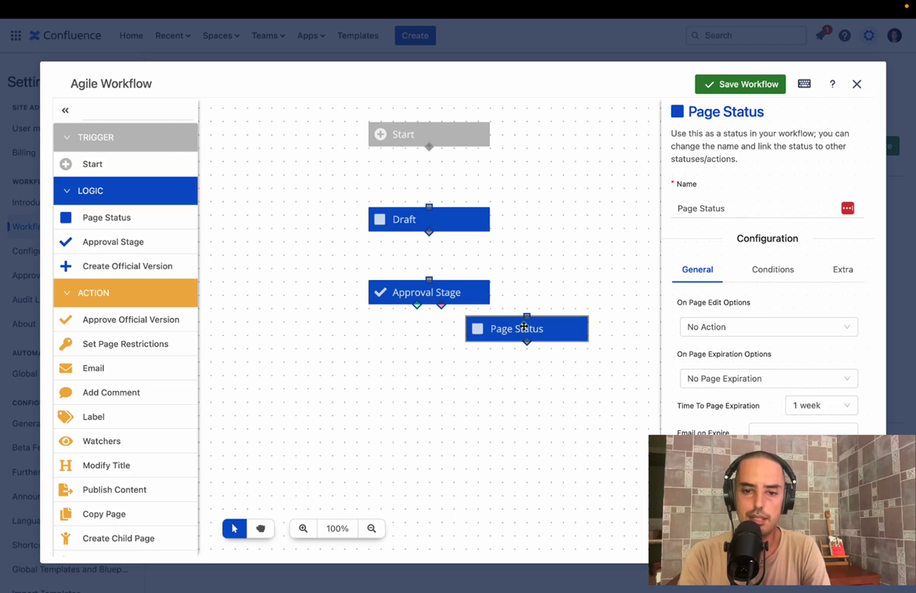
left_click_drag(523, 327, 329, 376)
left_click_drag(750, 208, 634, 208)
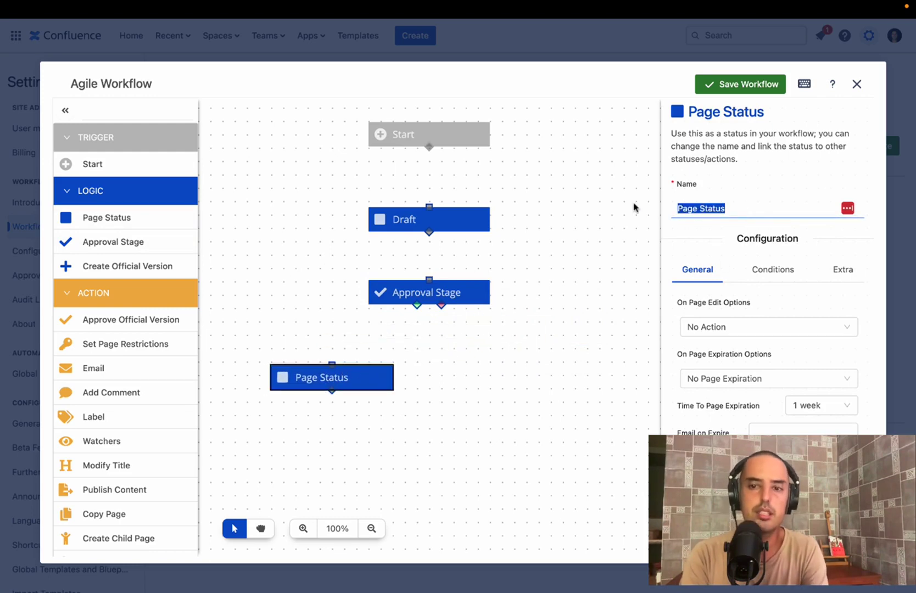
type("Appro")
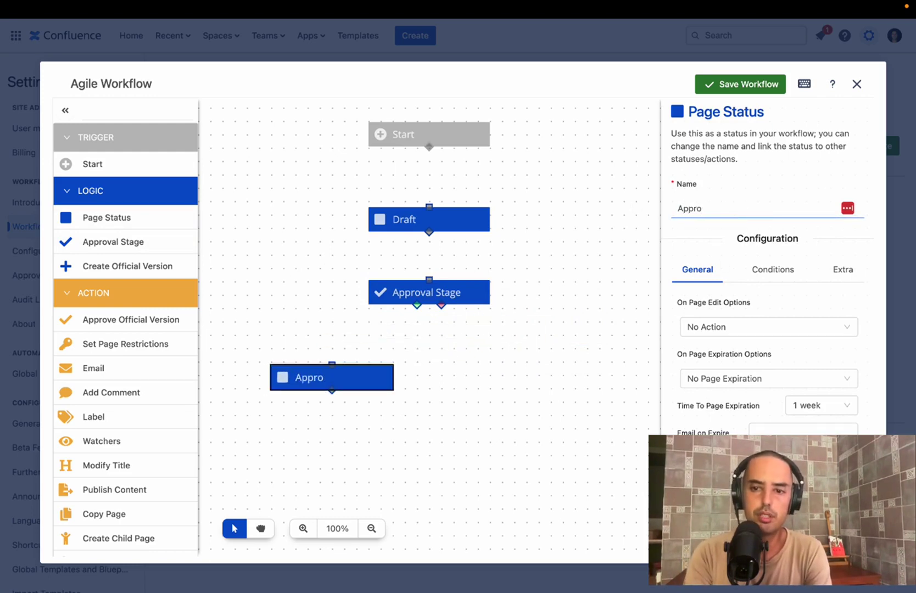
type("ved")
left_click(650, 384)
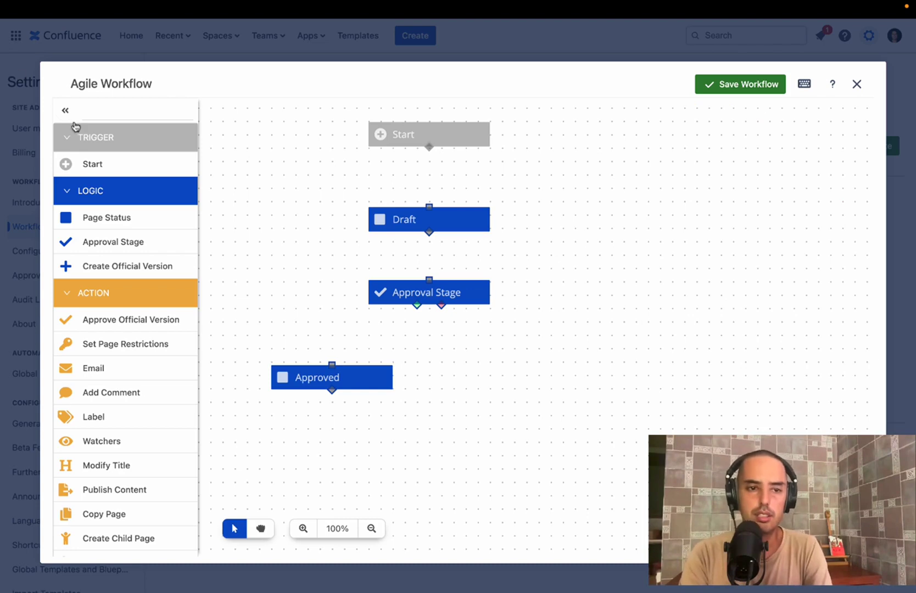
Add a Not Approved status and align it level with Approved.
left_click(117, 224)
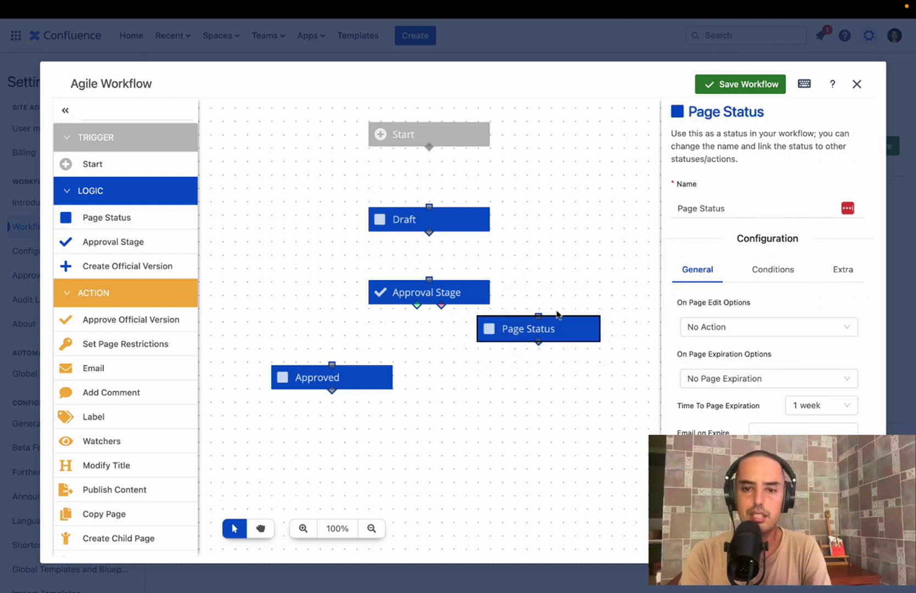
left_click(732, 209)
left_click_drag(732, 209, 673, 210)
type("Not")
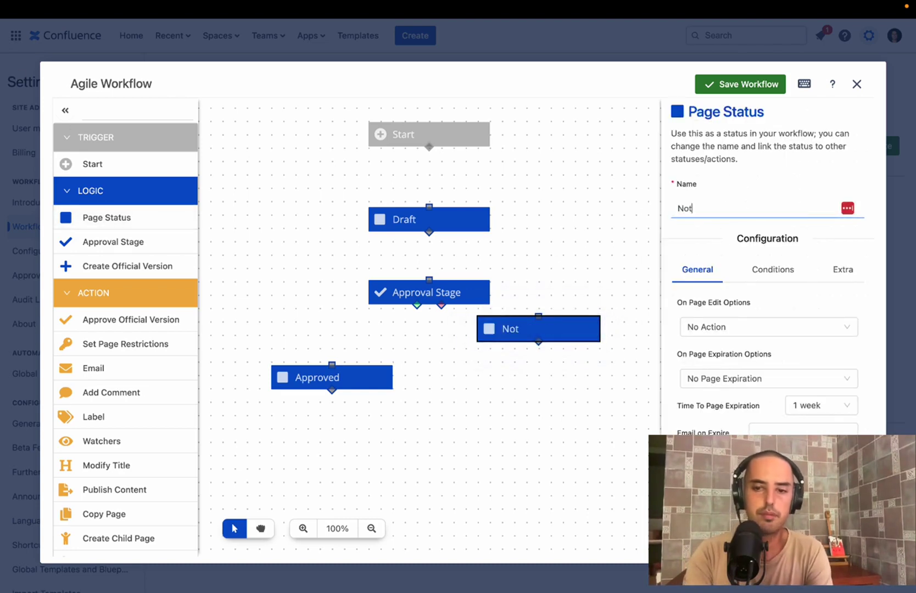
type(" Approved")
left_click(574, 250)
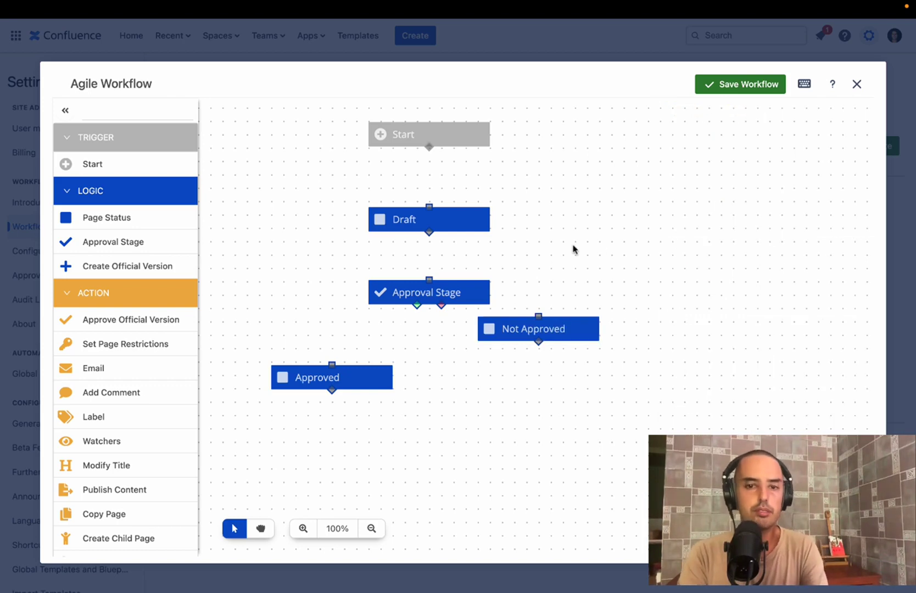
left_click_drag(552, 324, 541, 371)
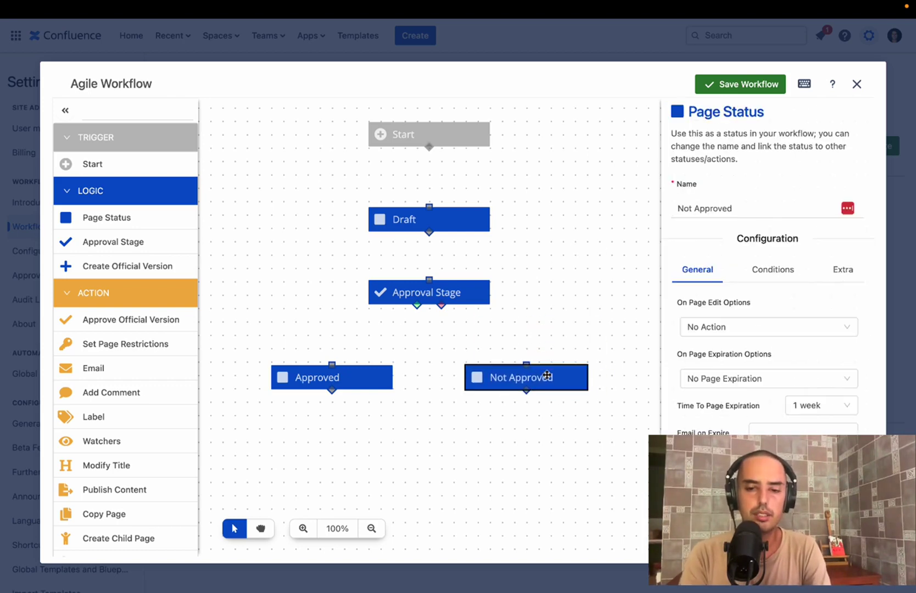
left_click(581, 332)
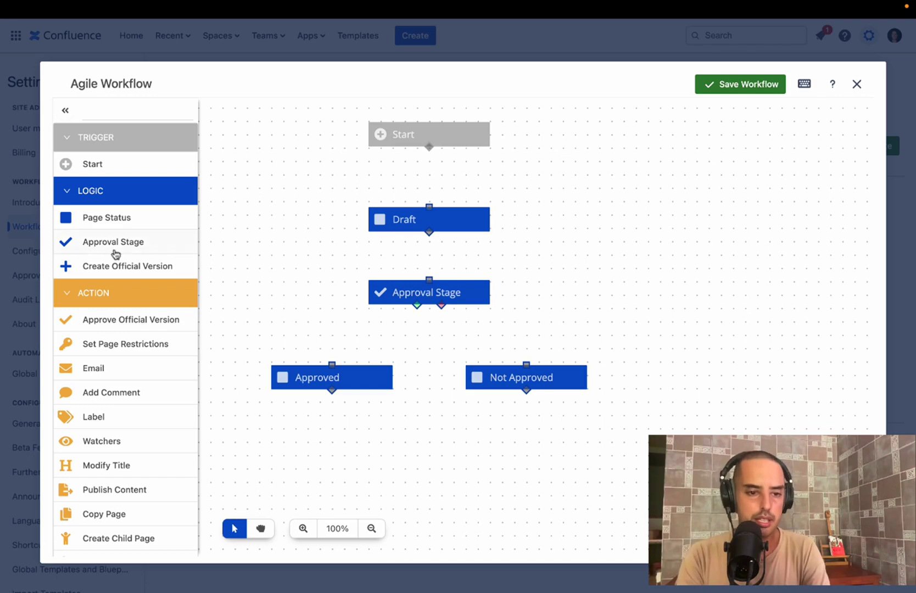
Add Set Page Restrictions after Start, letting one chosen user plus the page creator edit and view.
left_click(119, 346)
left_click_drag(560, 331, 448, 178)
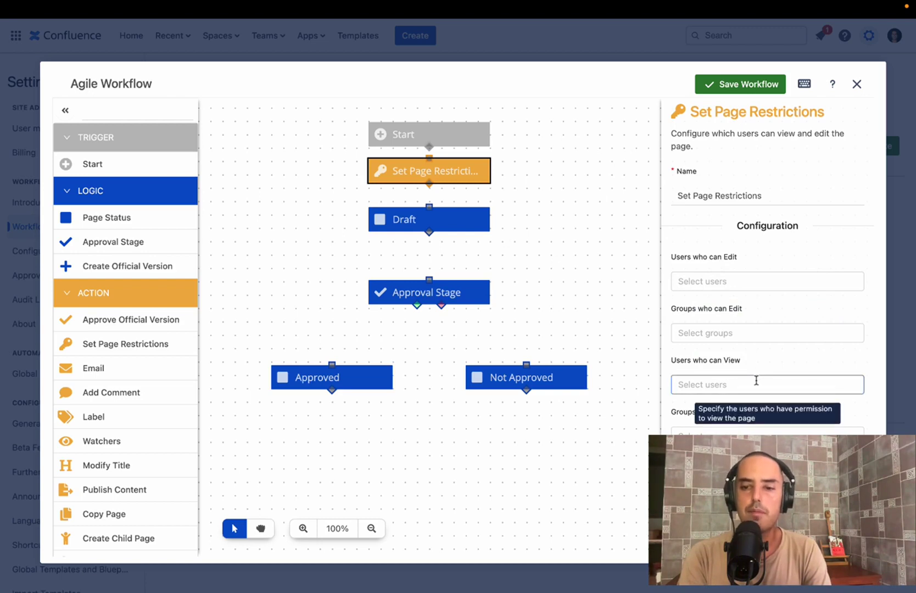
left_click(732, 276)
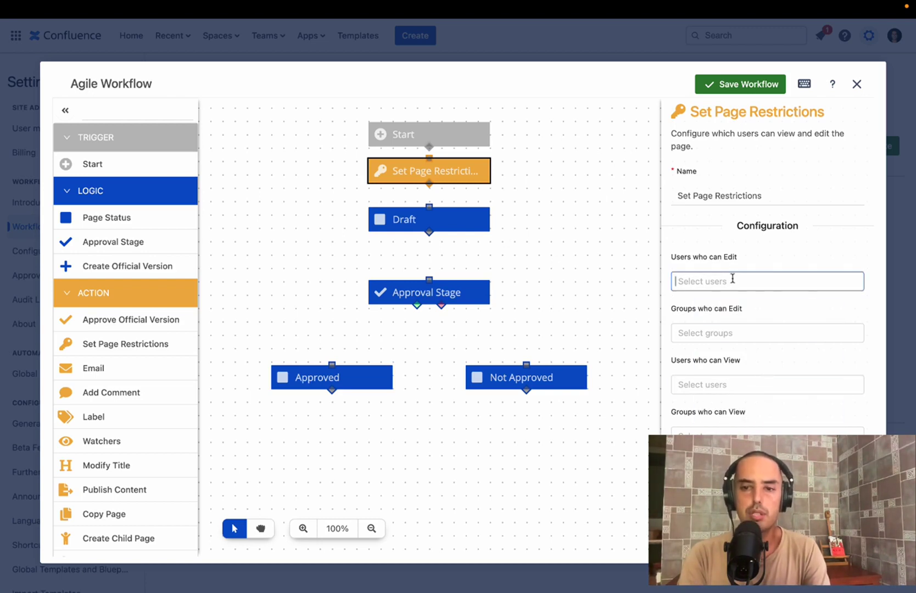
type("Ana")
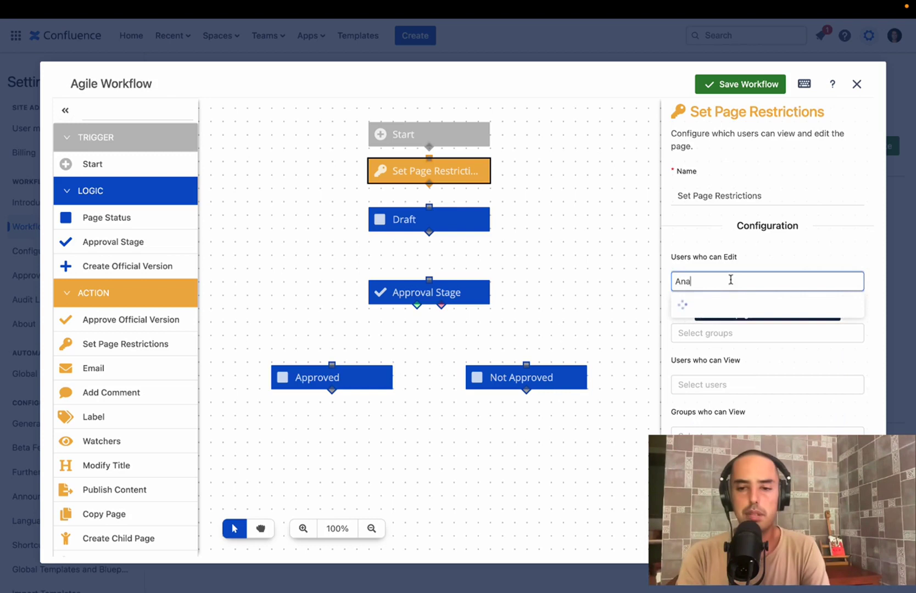
left_click(727, 308)
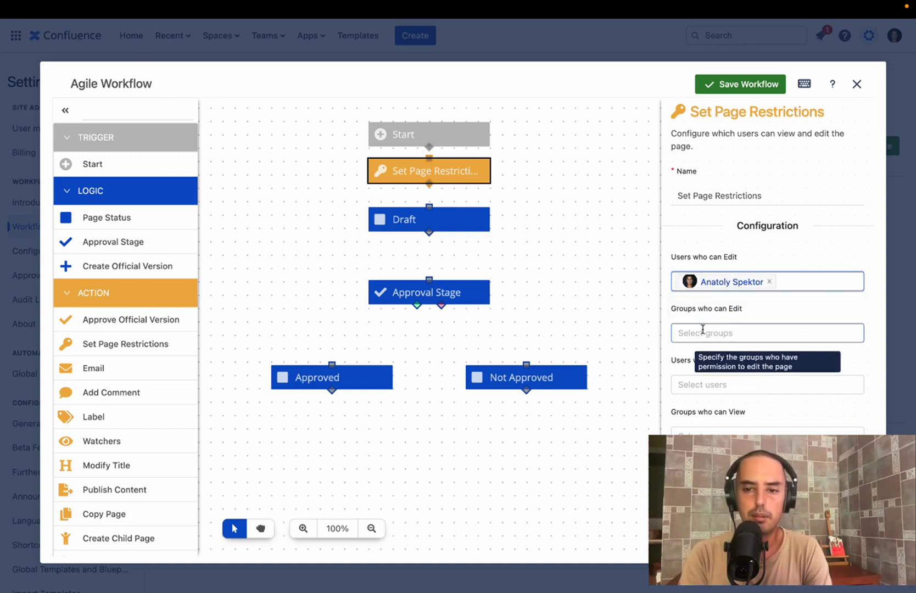
left_click(722, 381)
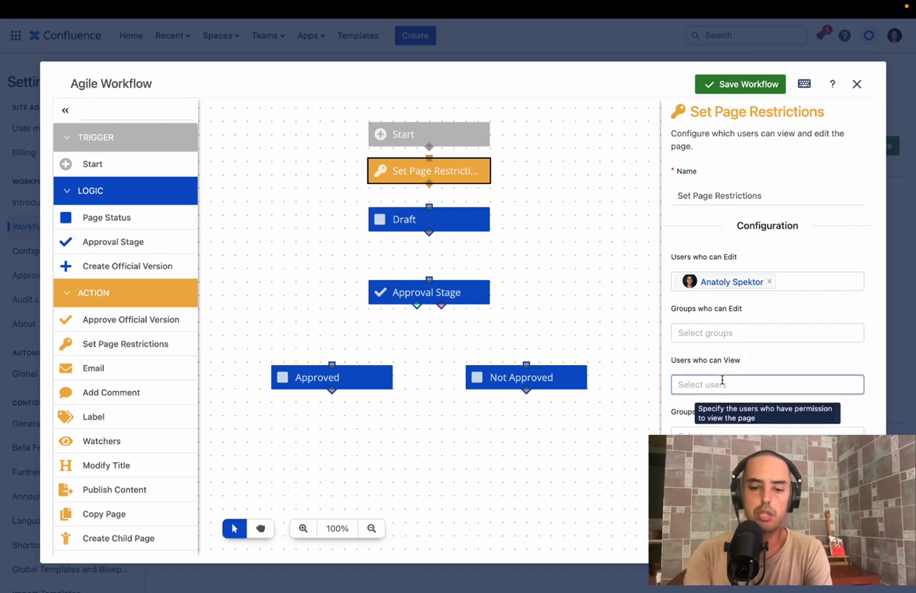
type("Ana")
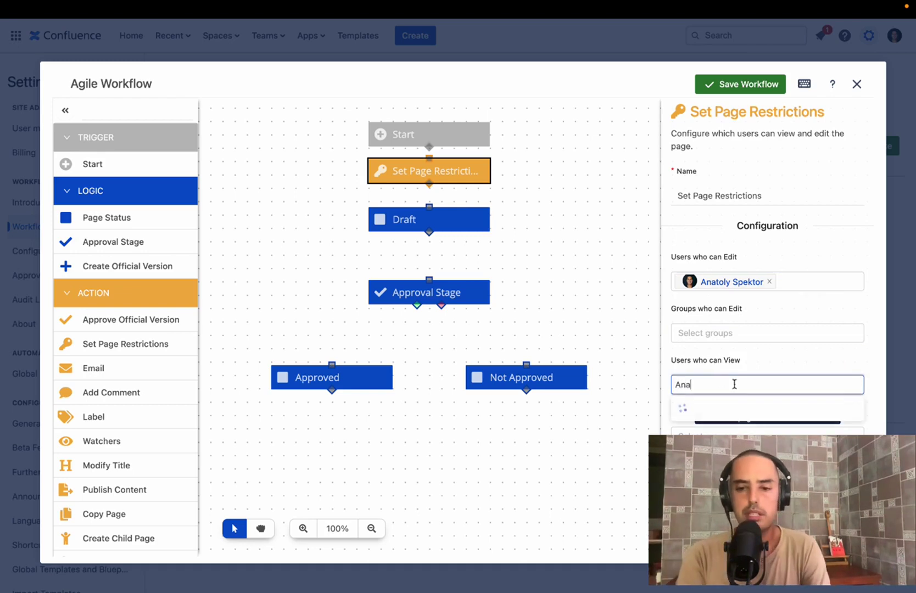
left_click(728, 414)
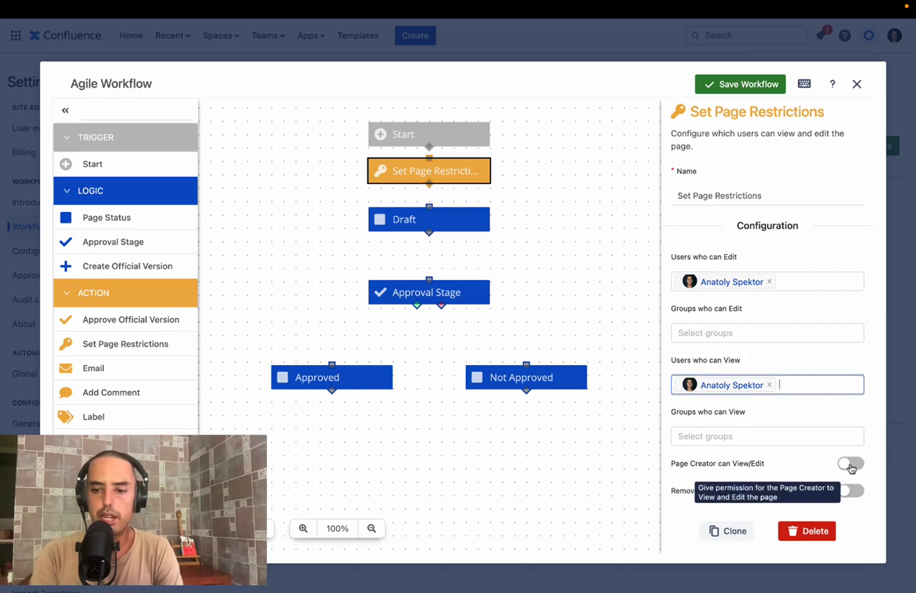
left_click(852, 468)
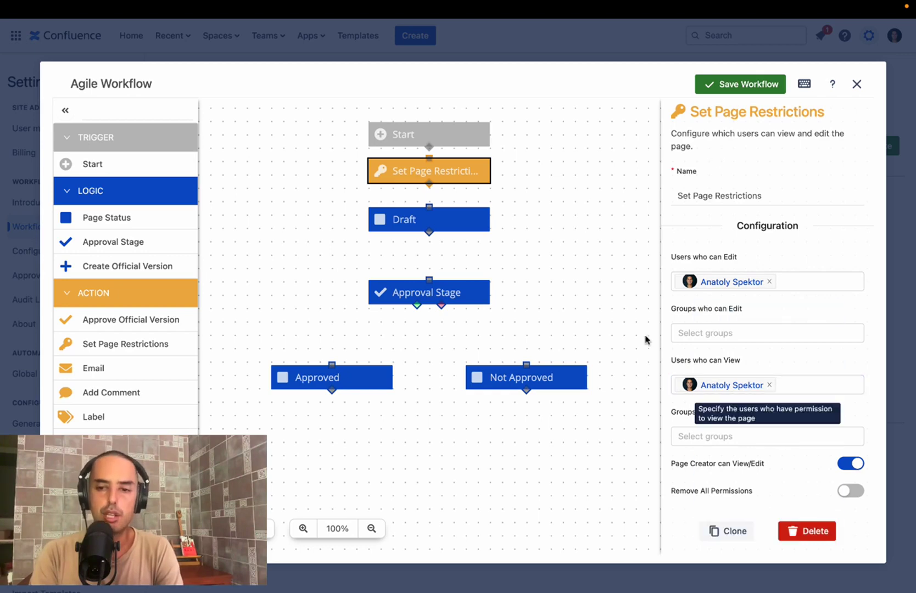
left_click_drag(454, 174, 455, 177)
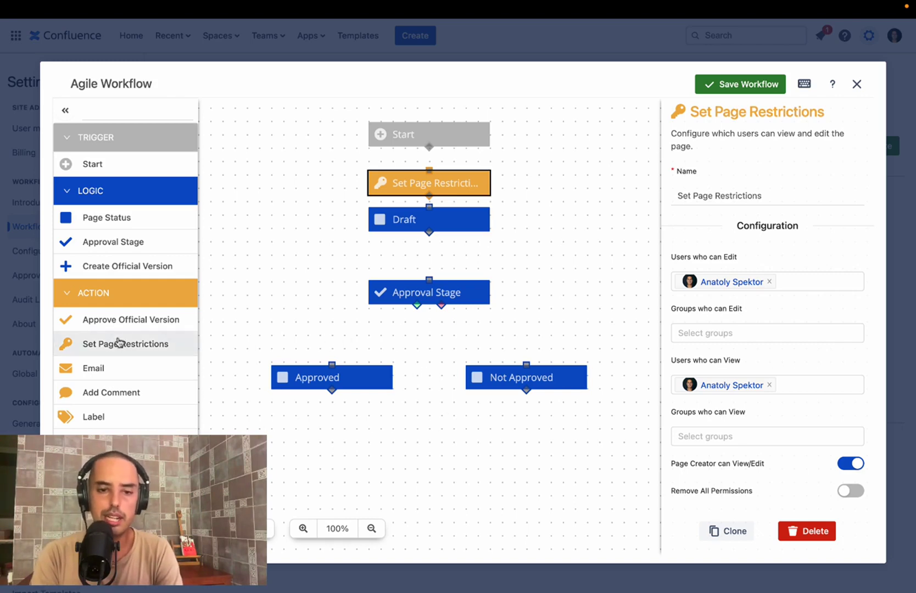
Place a second Set Page Restrictions above Approved with Remove All Permissions on and page-creator access off.
left_click_drag(119, 343, 482, 360)
left_click_drag(547, 324, 340, 337)
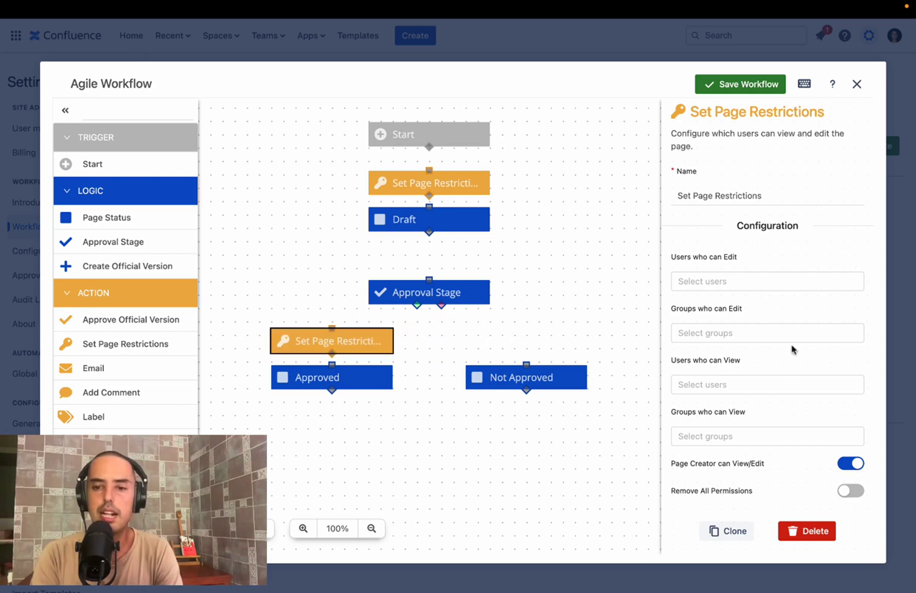
left_click(857, 496)
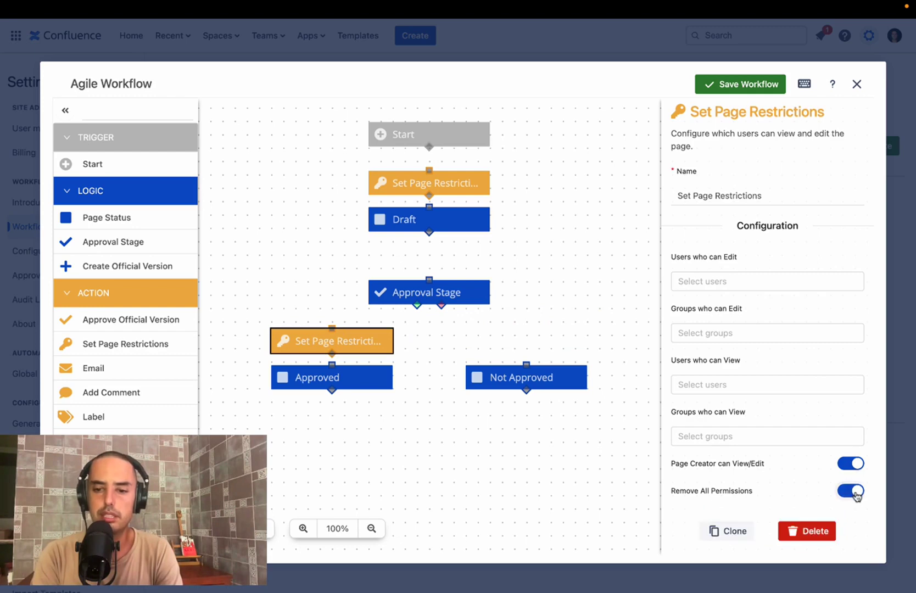
left_click(854, 468)
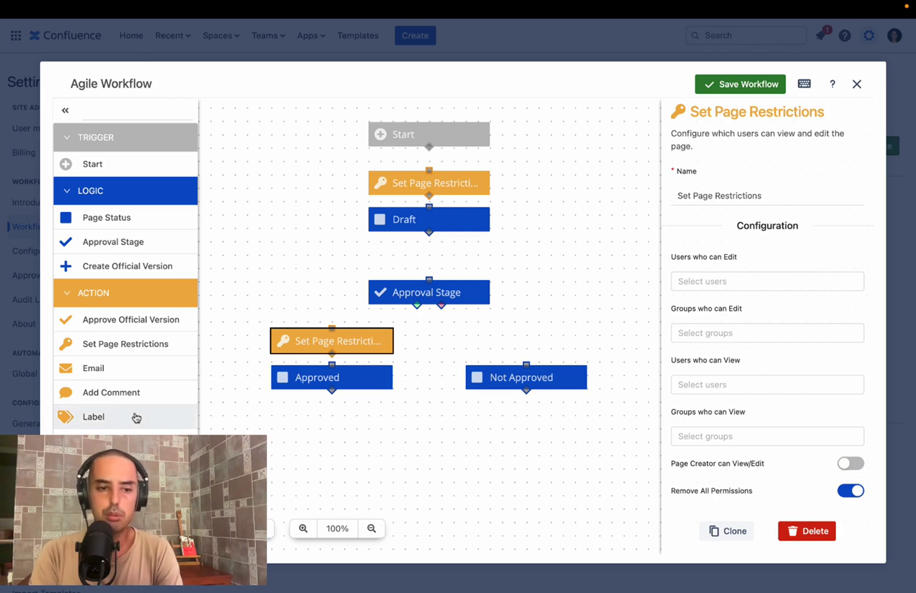
Add a Label action adding the 'approved' label, positioned just above Approved.
left_click_drag(135, 418, 335, 435)
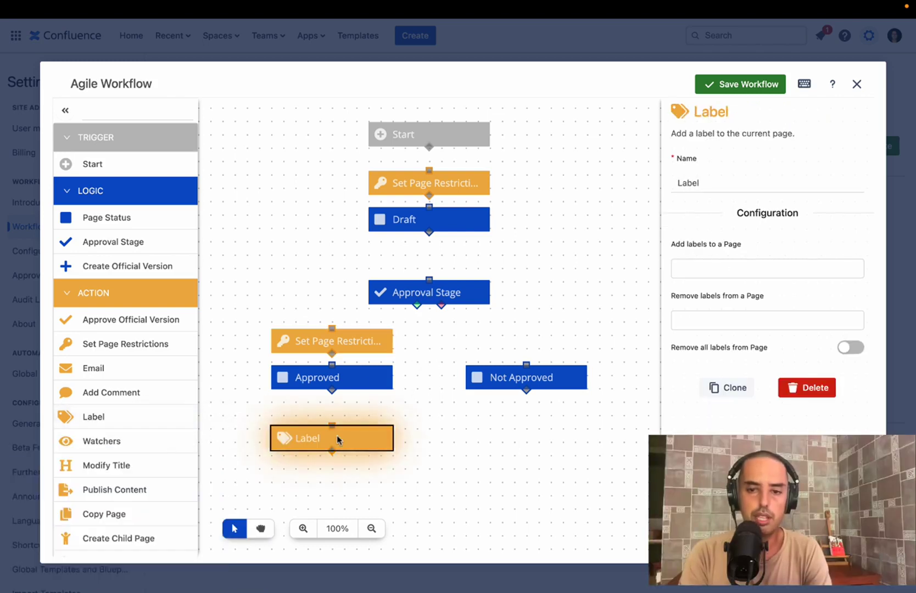
left_click(729, 276)
type("ap")
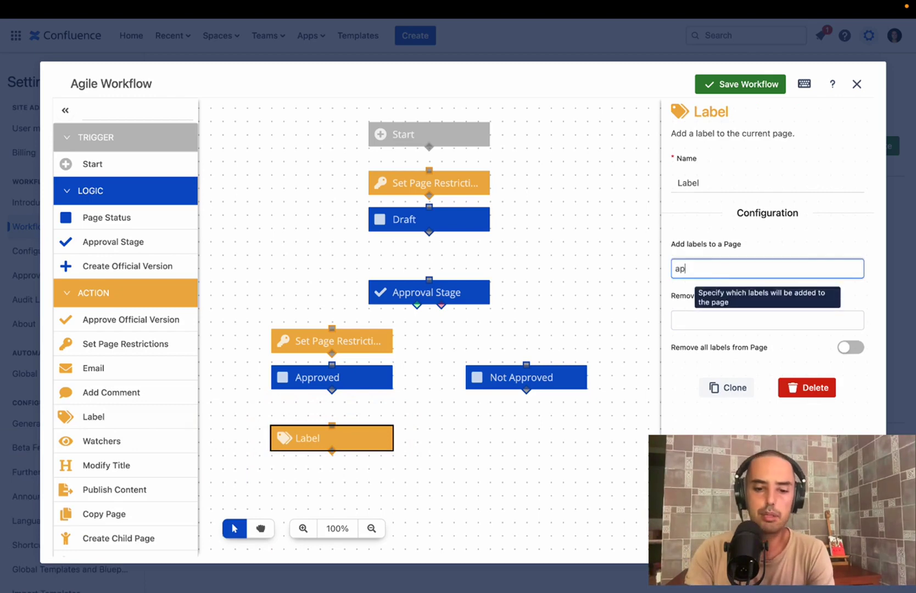
type("proved")
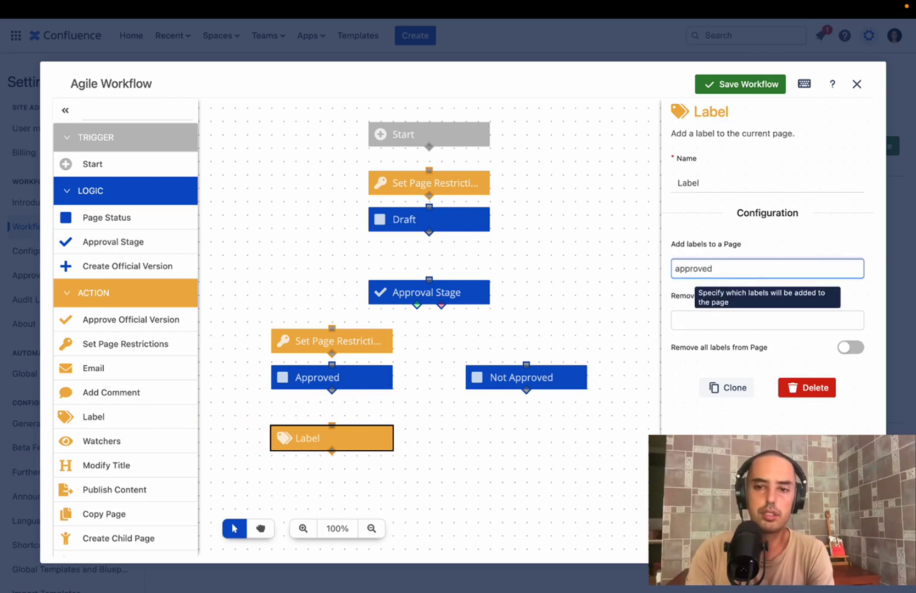
left_click(583, 273)
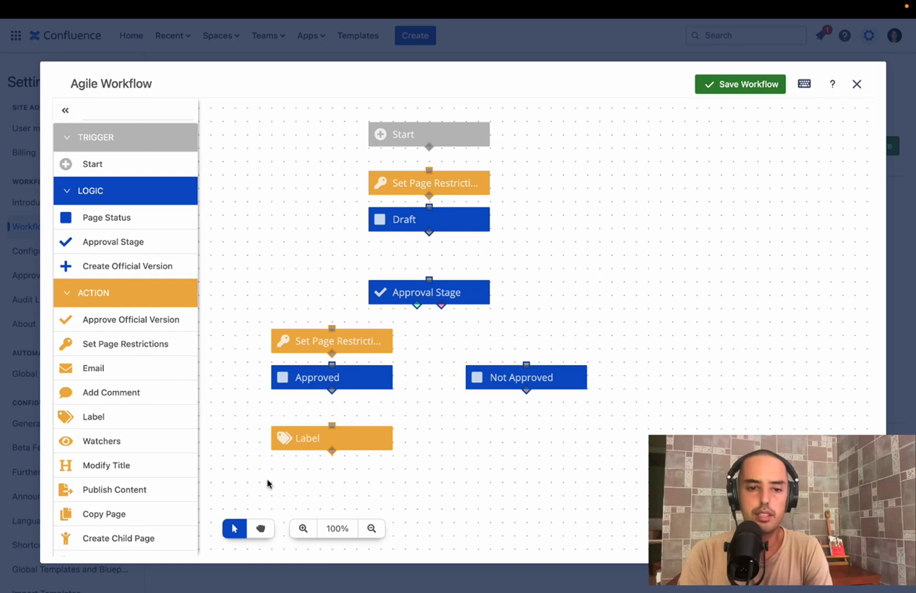
left_click(314, 441)
left_click_drag(354, 322, 346, 344)
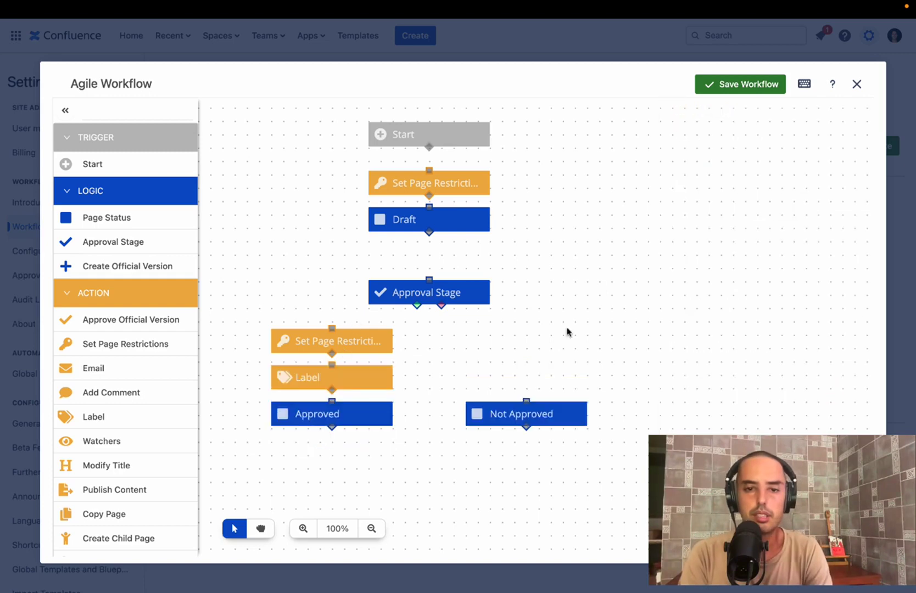
Set On Page Edit Options to Transition to Initial Status for Approved and Not Approved.
left_click(320, 416)
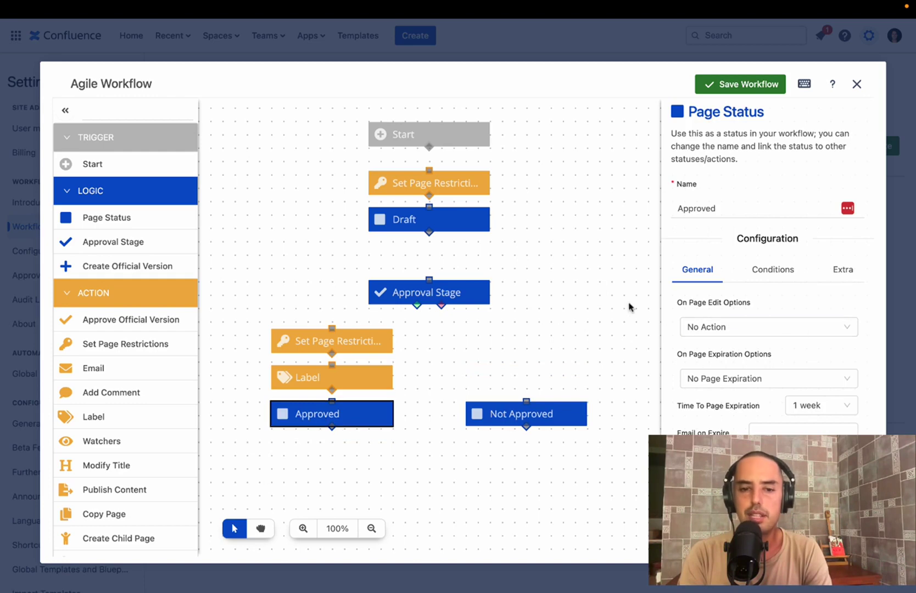
left_click(742, 334)
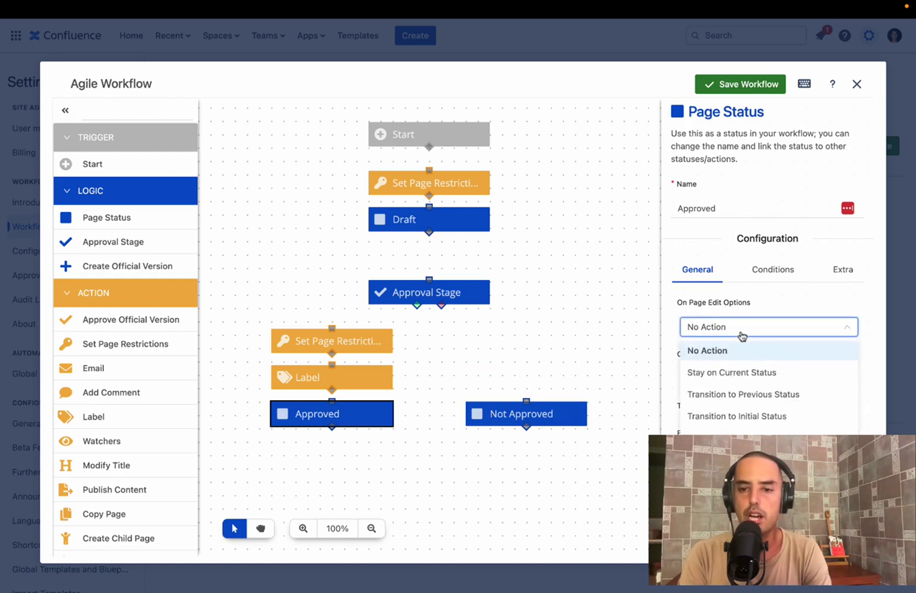
left_click(757, 415)
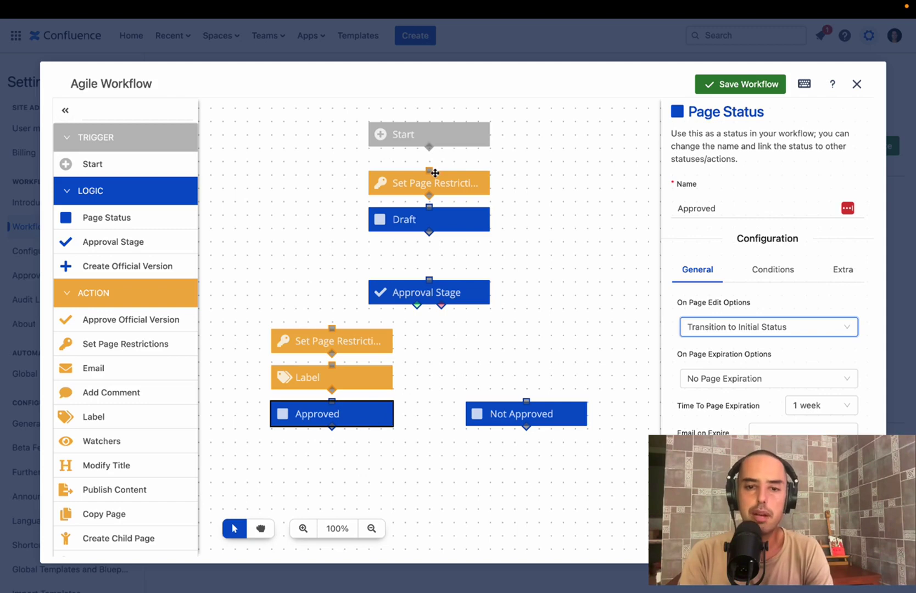
left_click(538, 417)
left_click(751, 332)
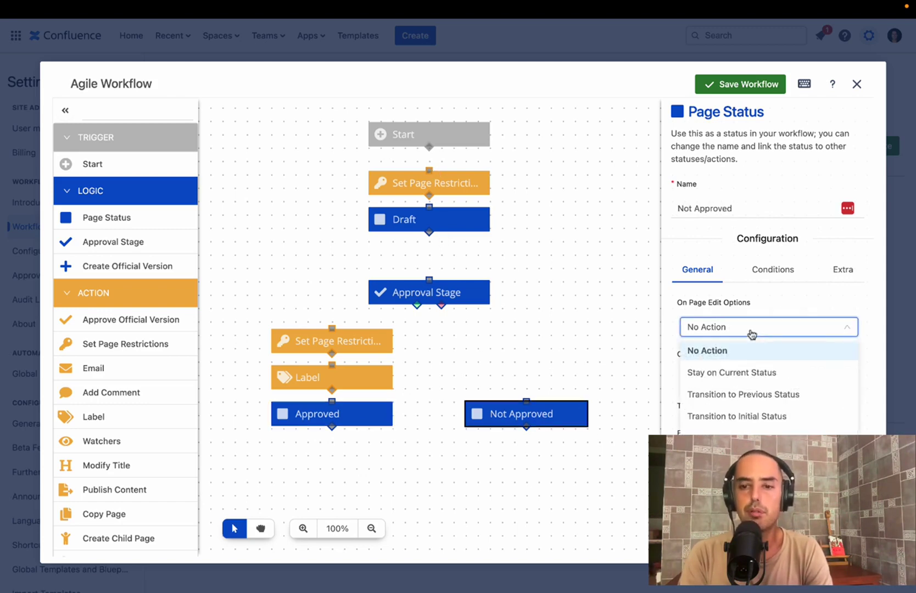
left_click(755, 418)
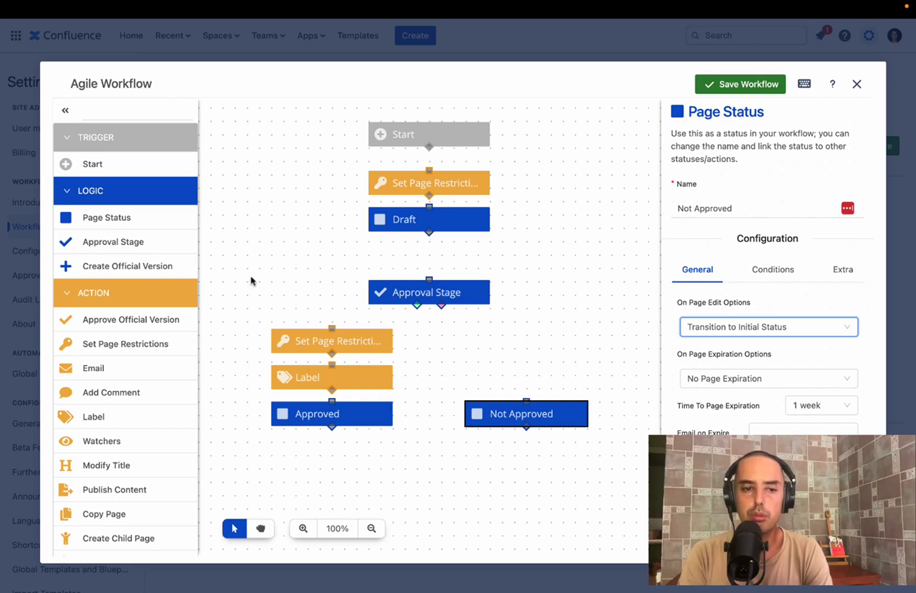
Insert a Label action that removes all page labels directly under Start, then lower Approved and Not Approved.
left_click(112, 419)
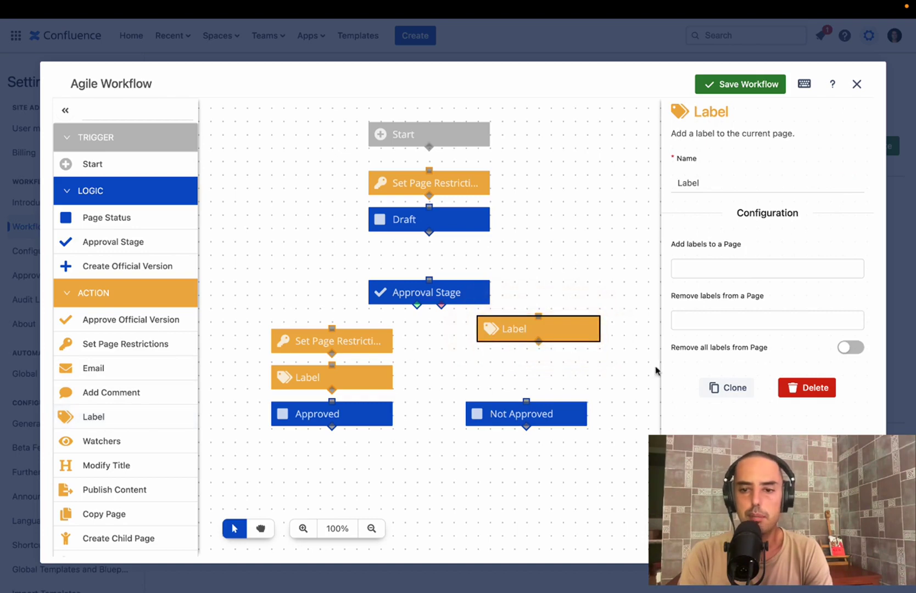
left_click(714, 323)
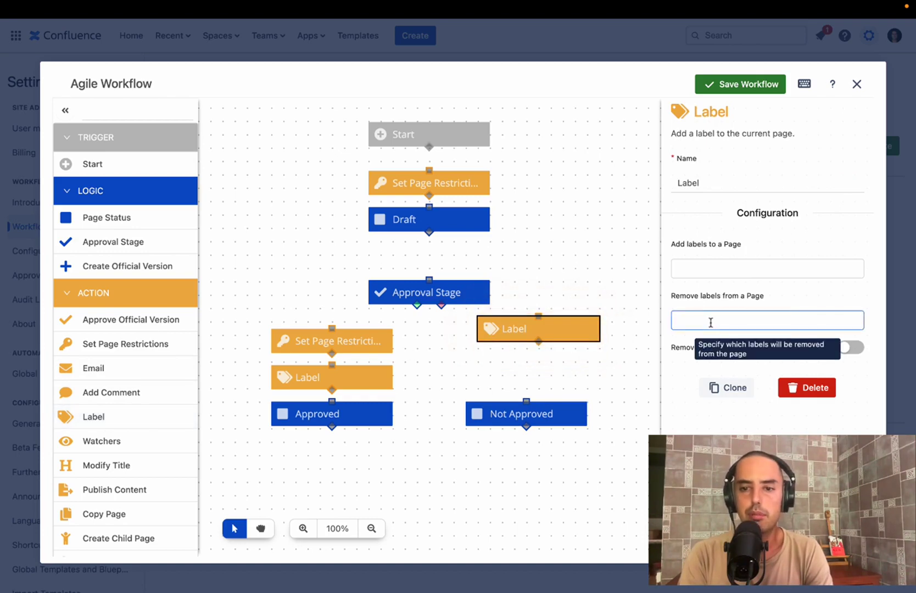
left_click(487, 315)
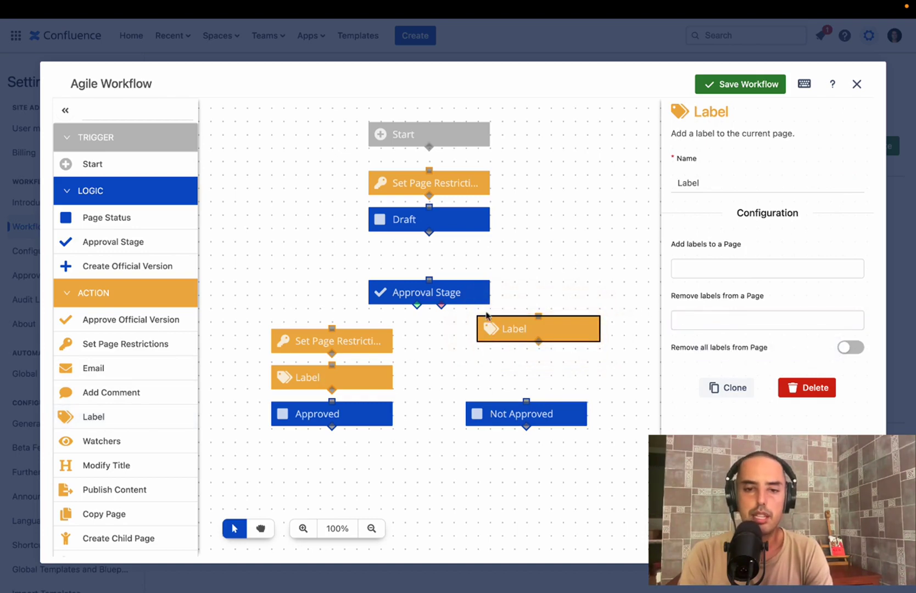
left_click(850, 347)
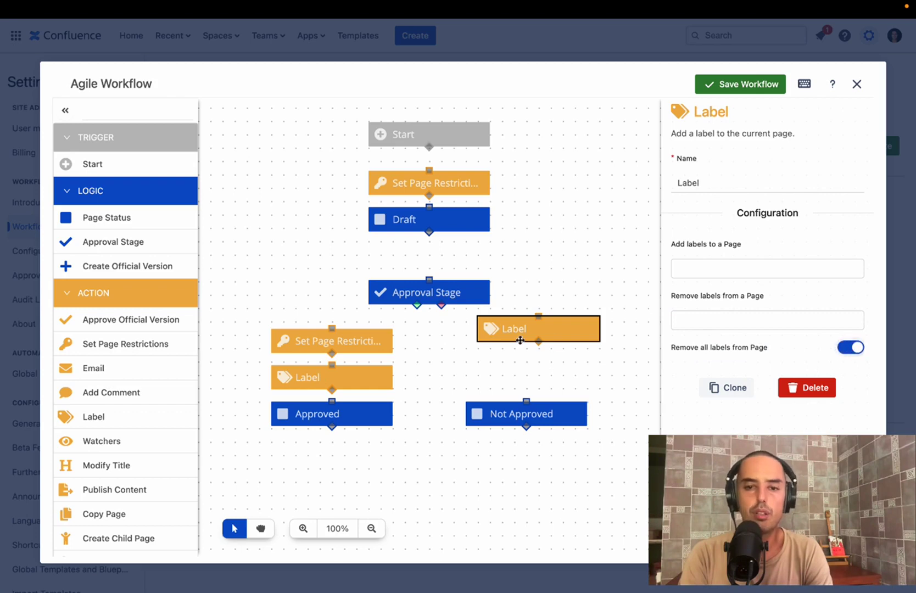
left_click_drag(527, 334, 467, 177)
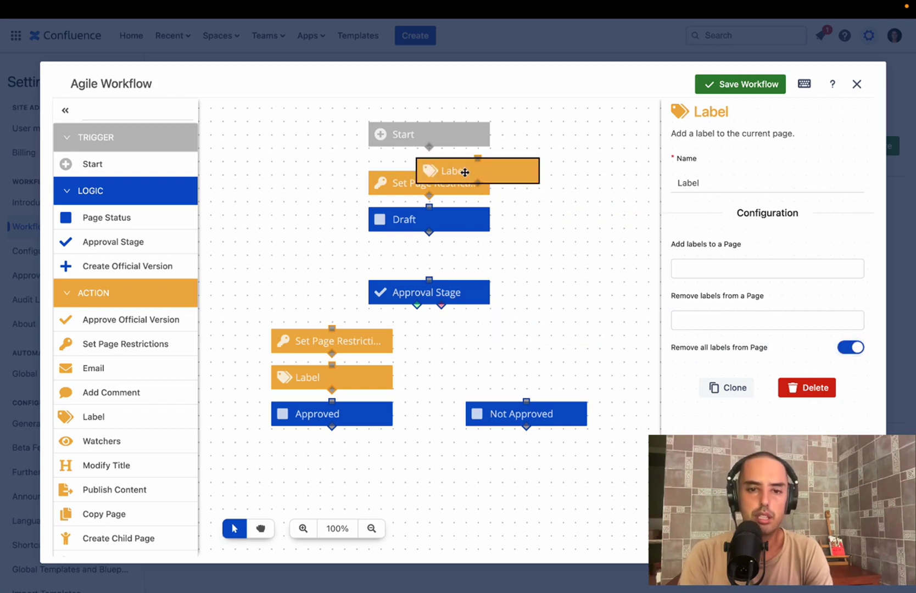
left_click(340, 418)
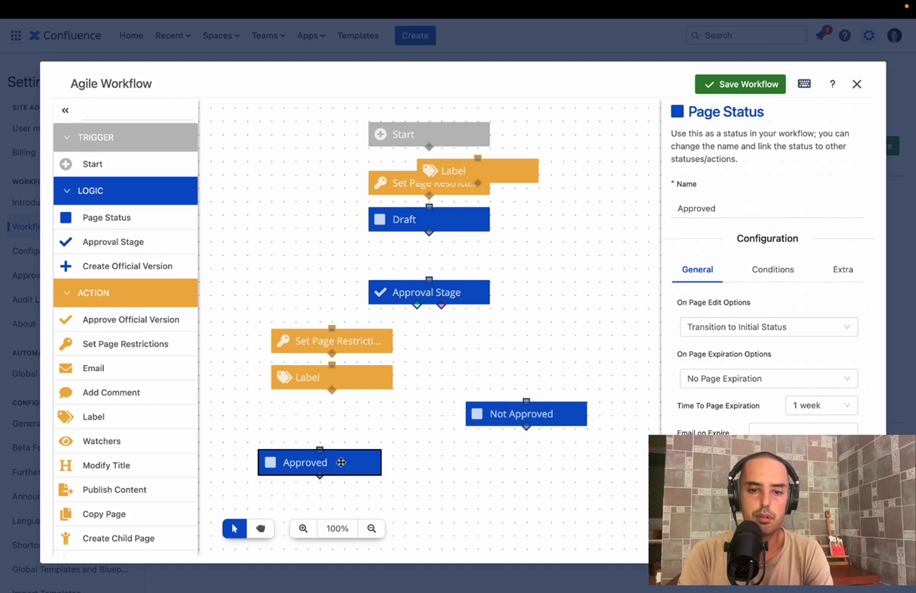
left_click_drag(535, 413, 535, 461)
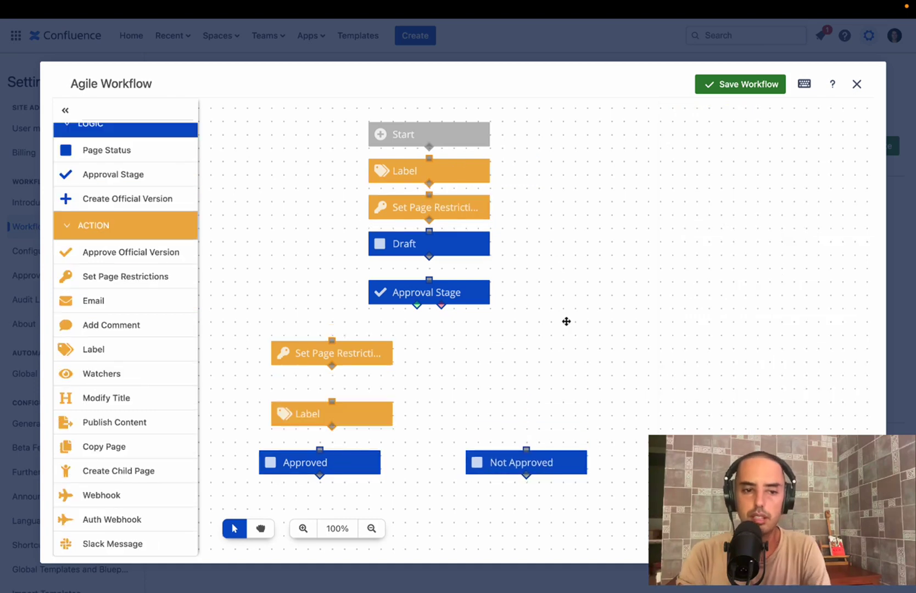
left_click(106, 303)
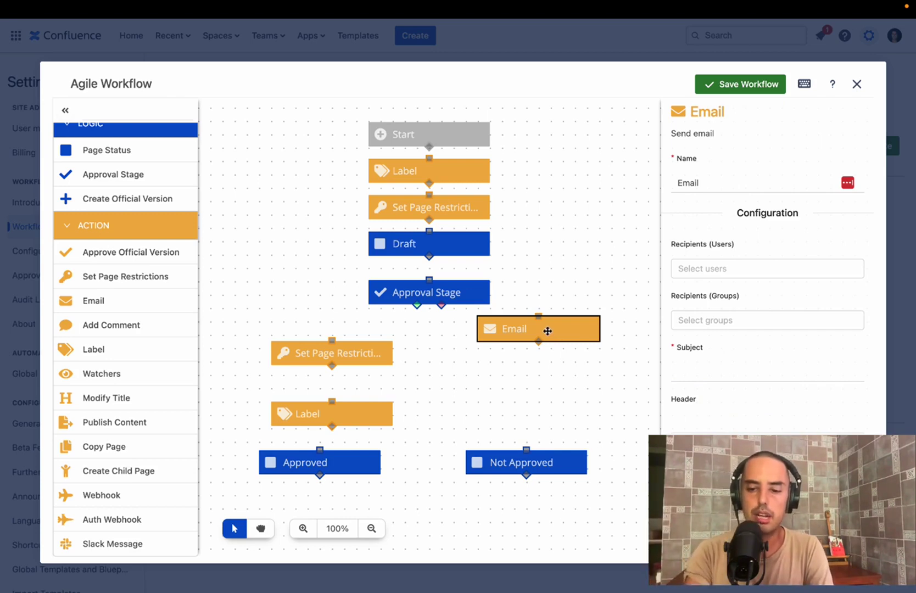
key("Delete")
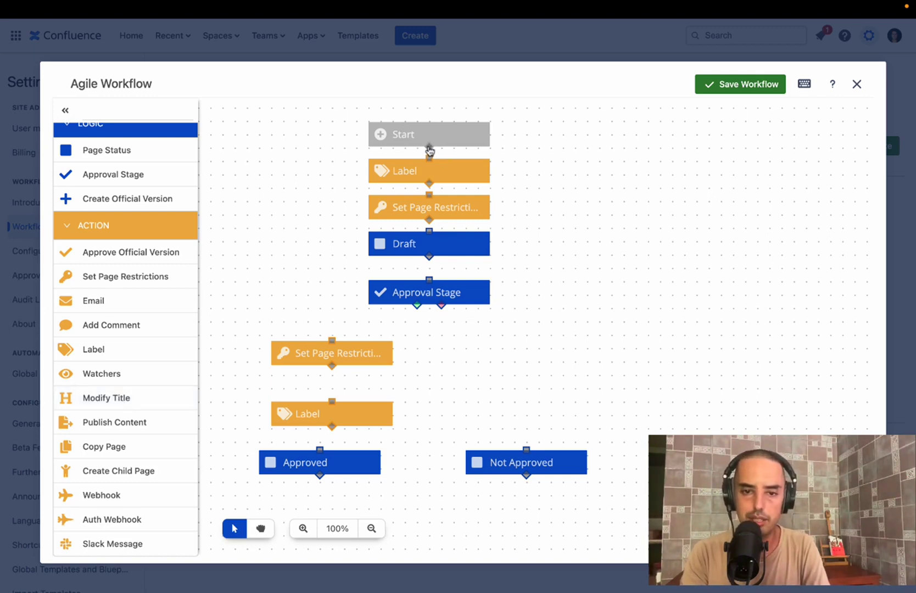
Chain Start to Approval Stage, route its approve output to the lower Set Page Restrictions and its reject output to Not Approved.
left_click_drag(429, 150, 429, 159)
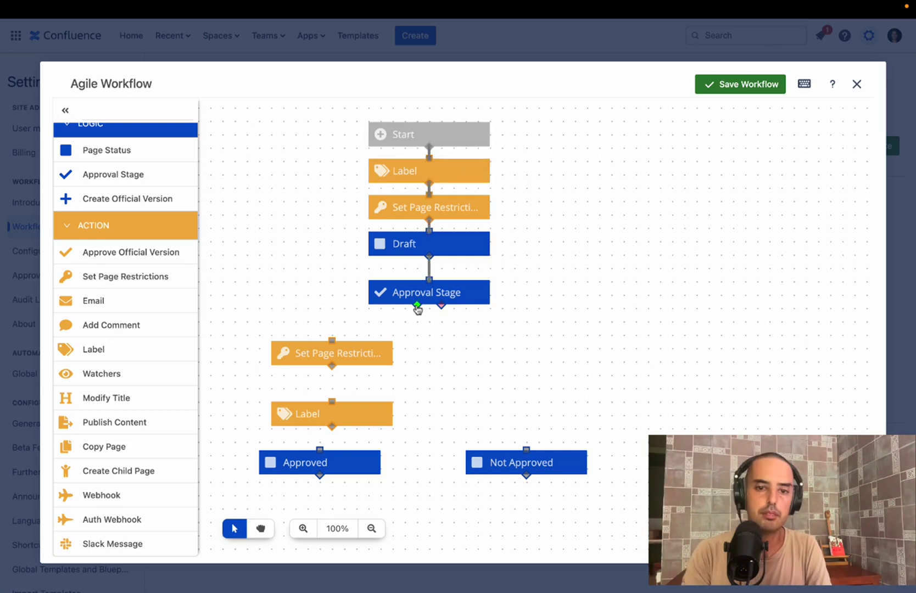
left_click_drag(417, 309, 333, 343)
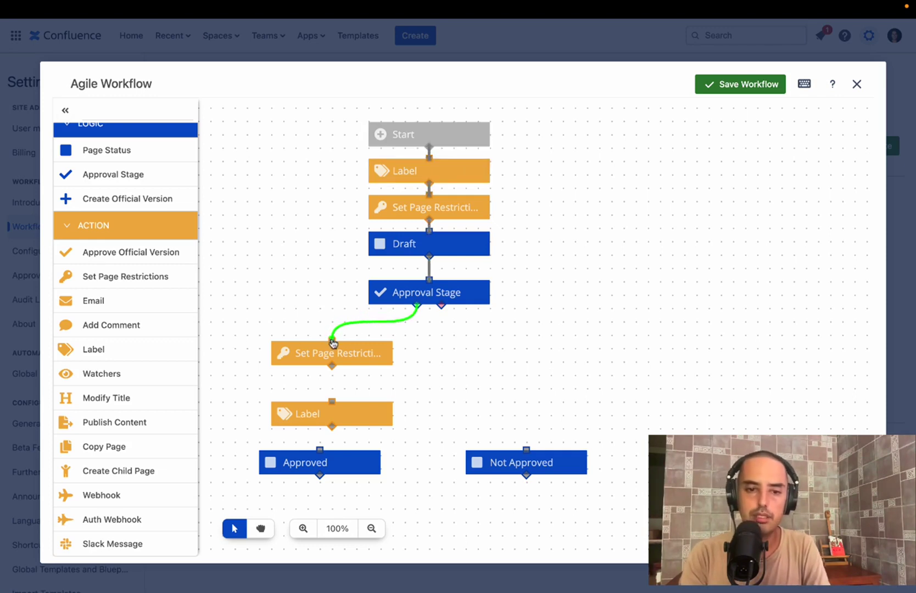
left_click_drag(441, 306, 553, 470)
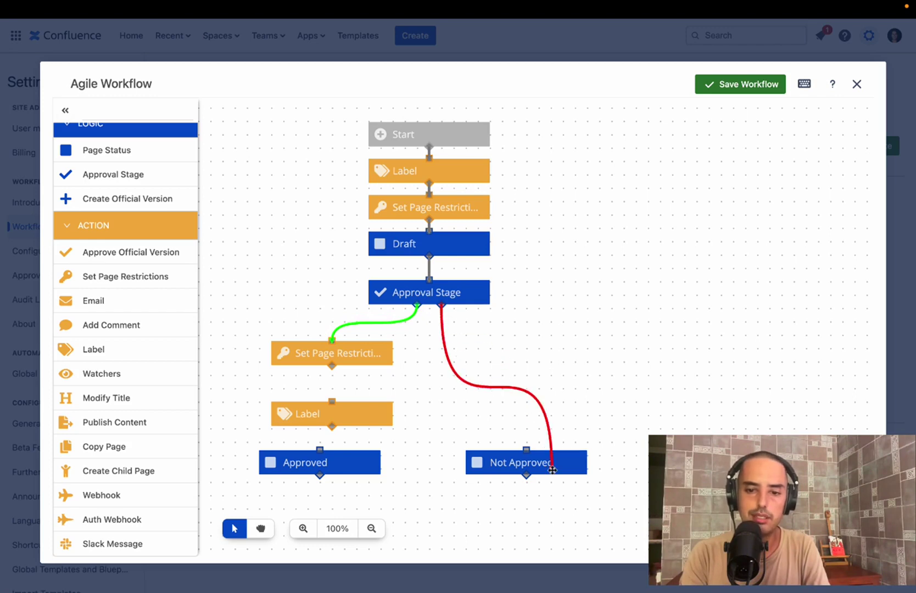
left_click_drag(332, 366, 321, 448)
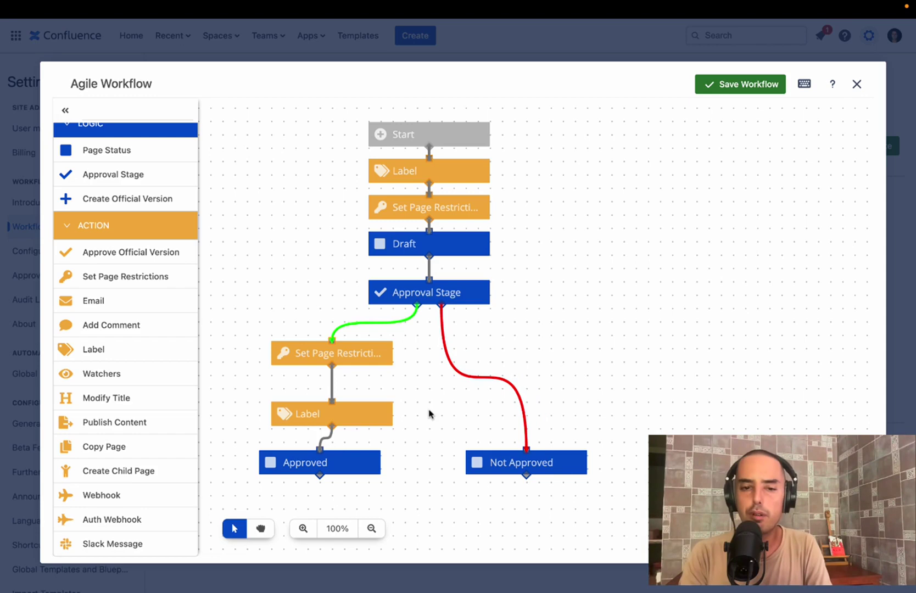
On Approval Stage's Approval tab, search for a user by name and add them as the approver.
left_click(410, 297)
left_click(773, 257)
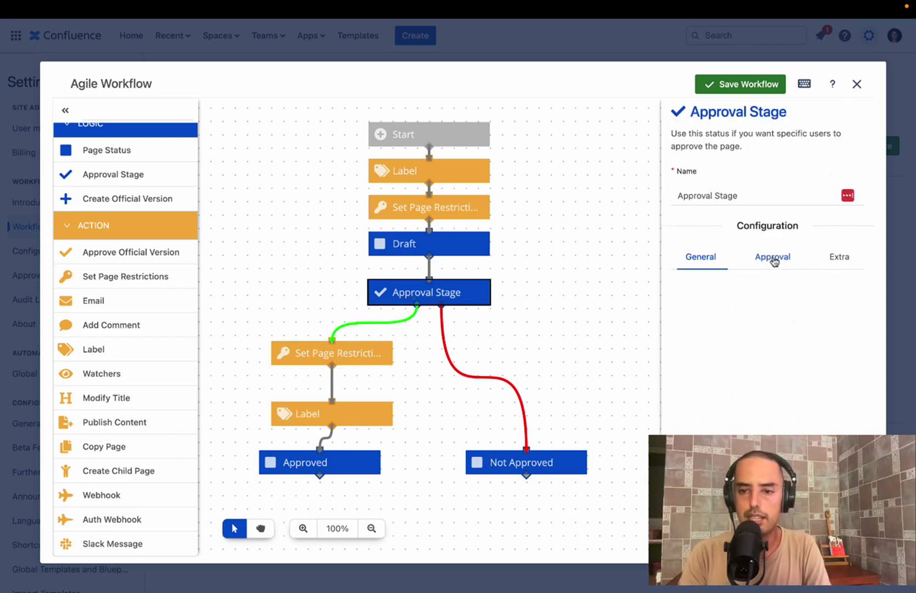
left_click(695, 313)
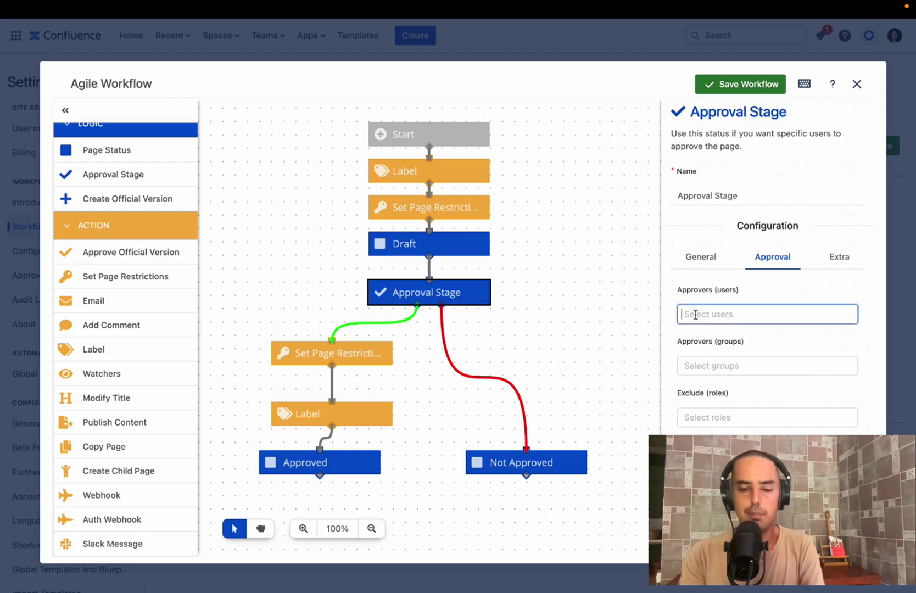
type("Ana")
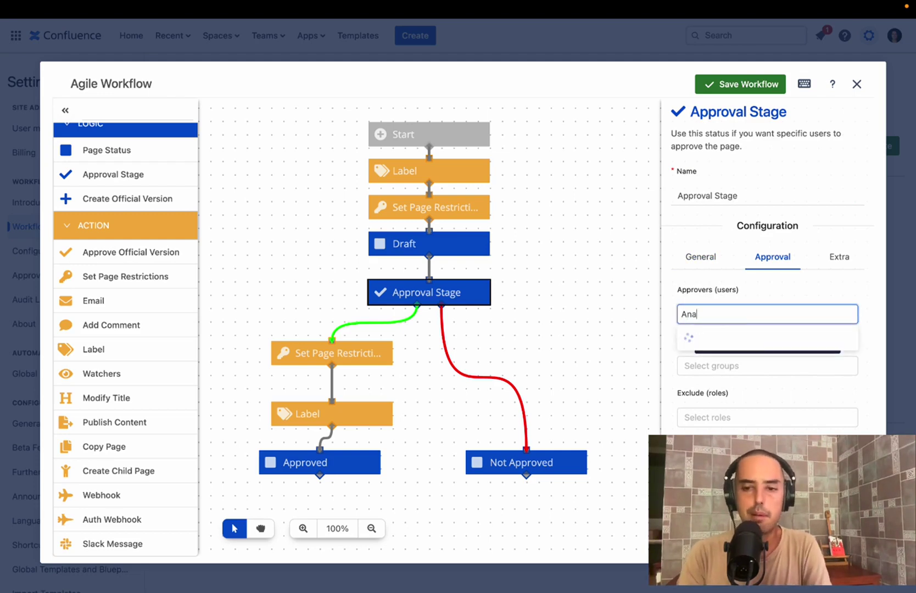
left_click(751, 337)
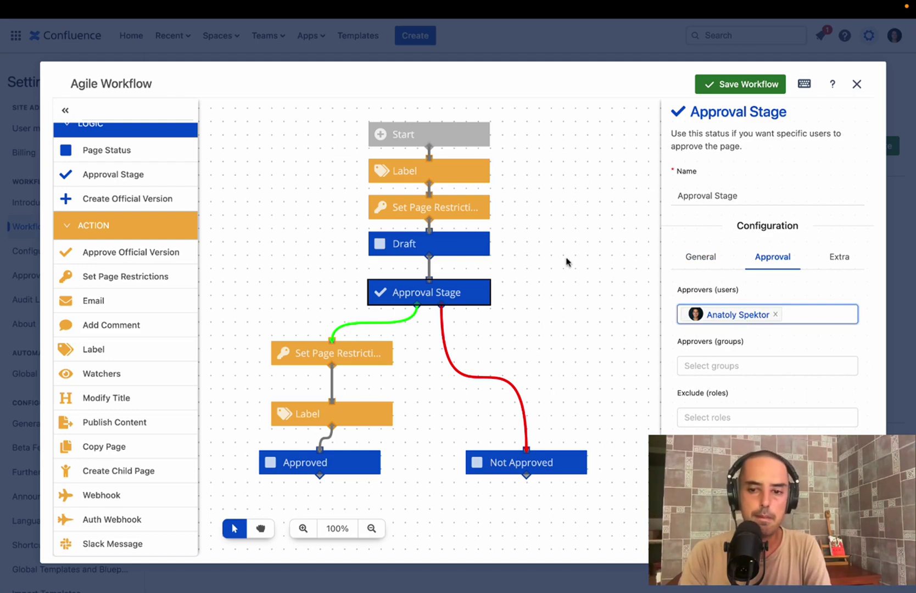
scroll(728, 357, "down", 2)
scroll(732, 363, "up", 1)
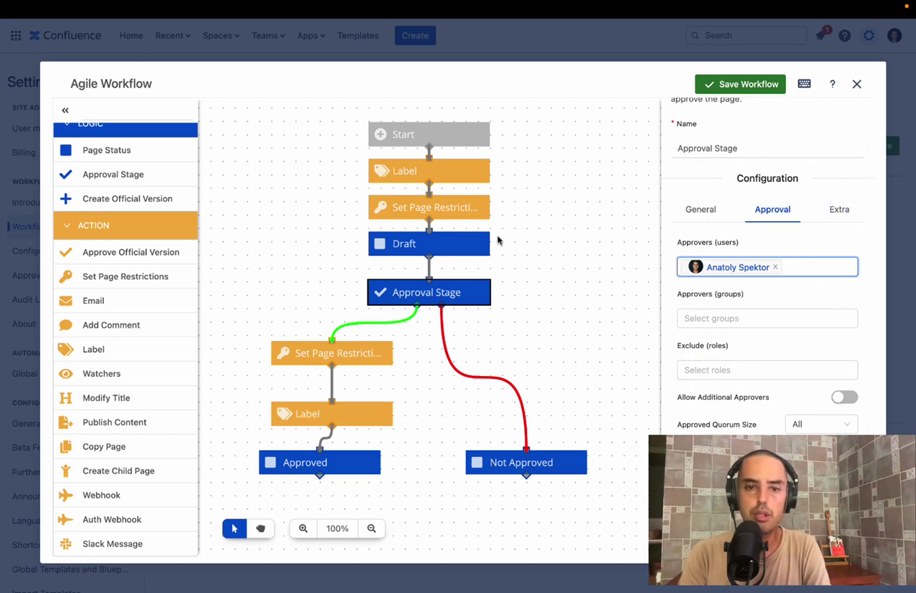
Set the Draft status colour to Orange.
left_click(414, 245)
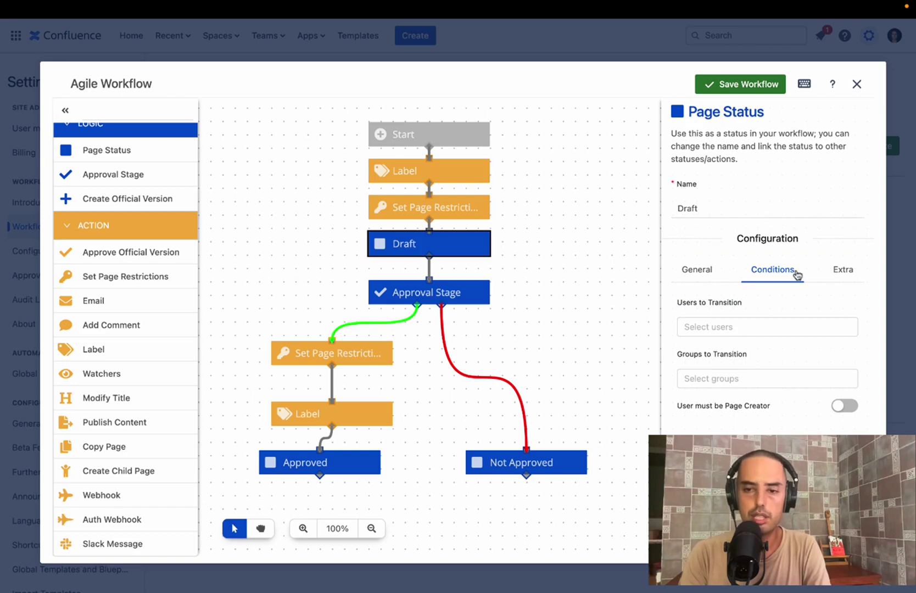
left_click(842, 270)
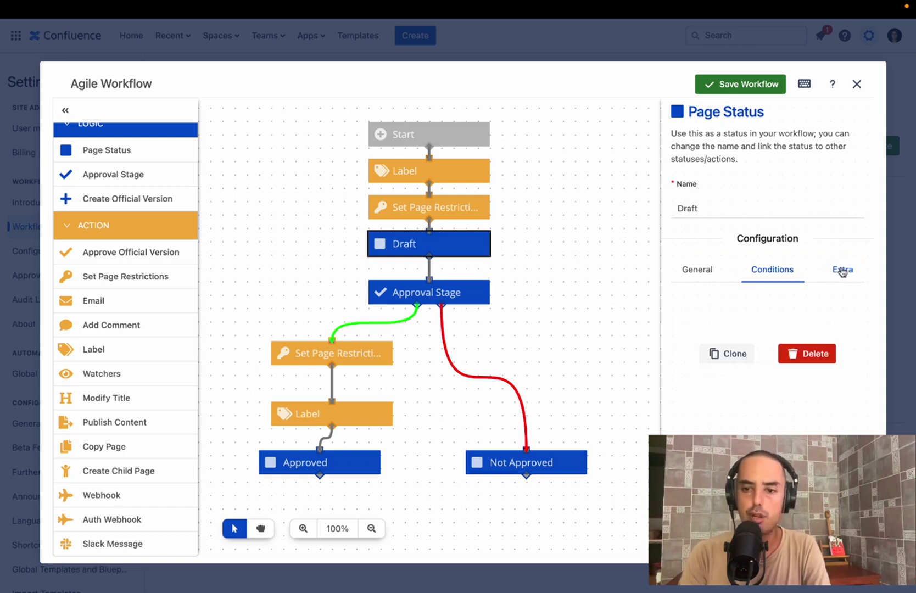
left_click(827, 302)
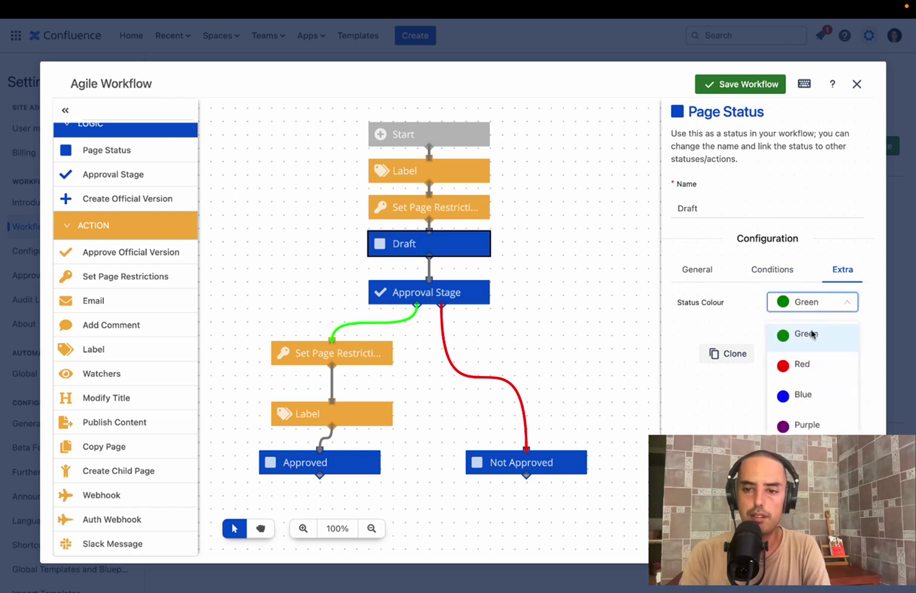
left_click(807, 456)
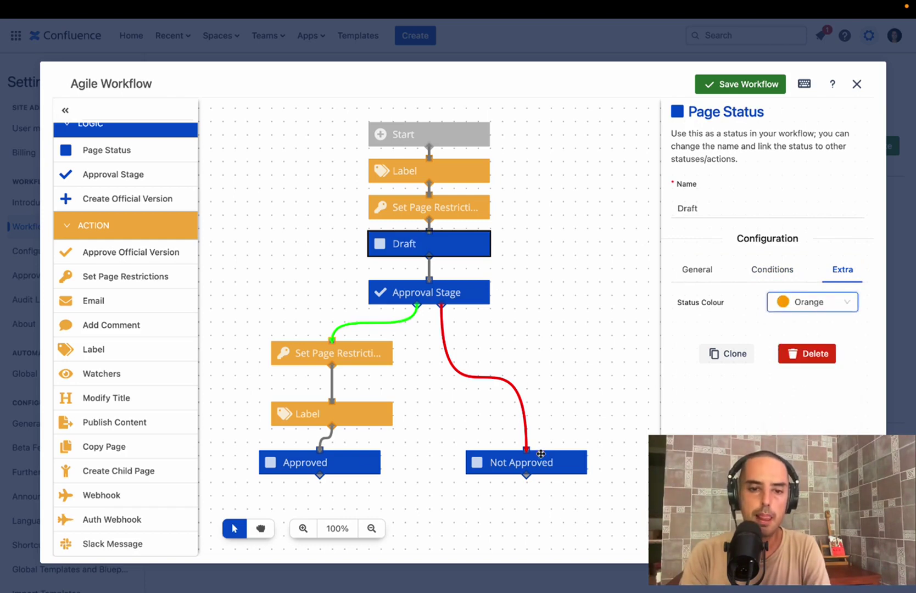
Set the Not Approved status colour to Red.
left_click(279, 470)
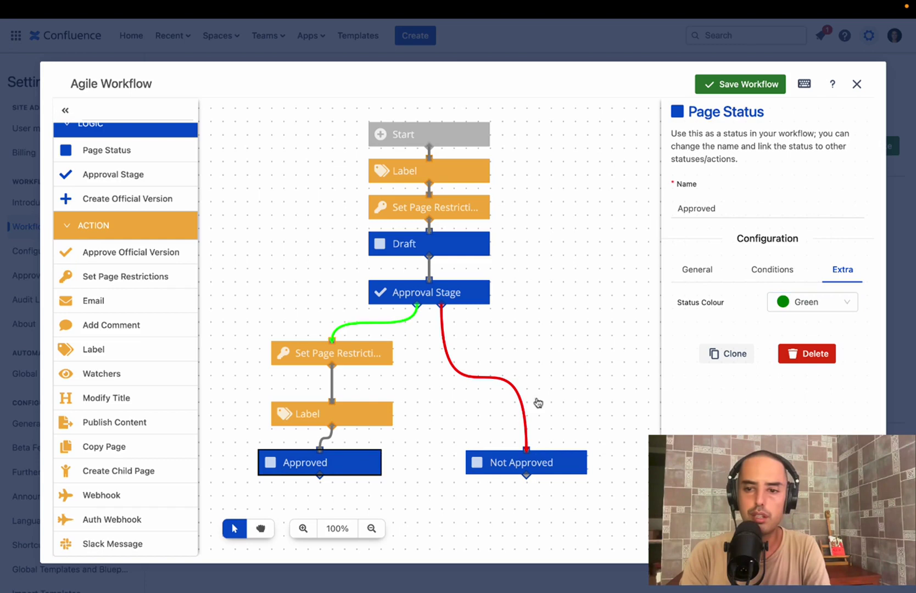
left_click(535, 465)
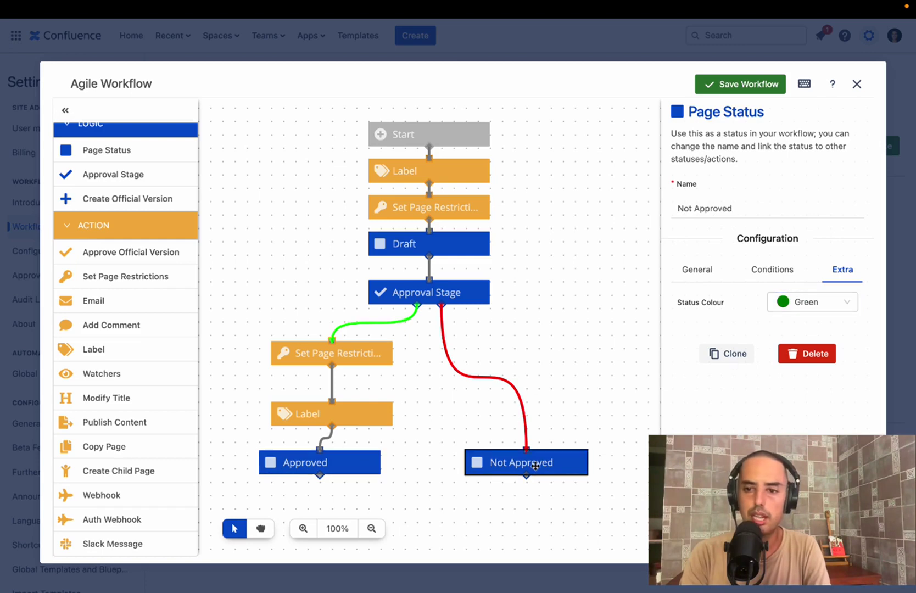
left_click(799, 304)
left_click(799, 373)
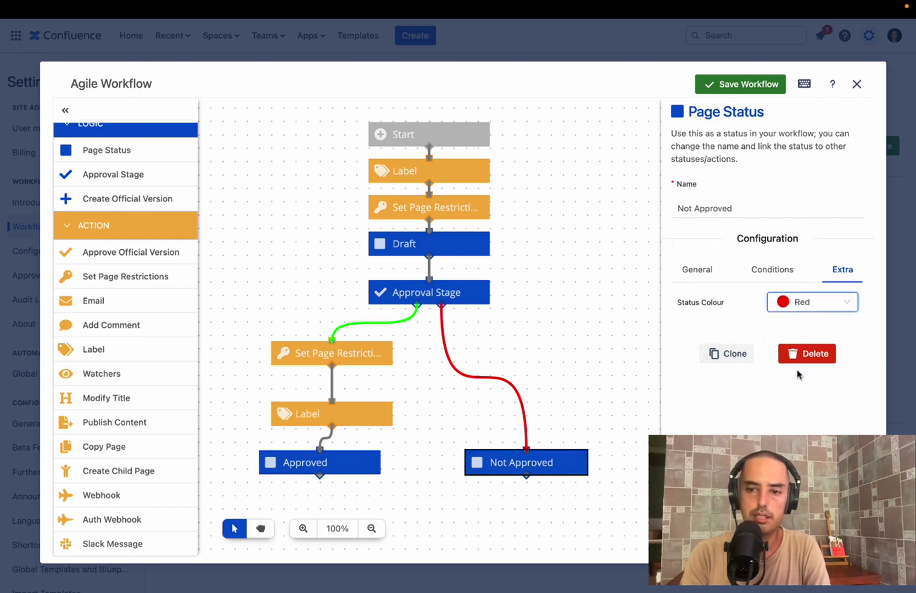
Save the Agile Workflow and toggle it Enabled in the Workflows list.
left_click(735, 84)
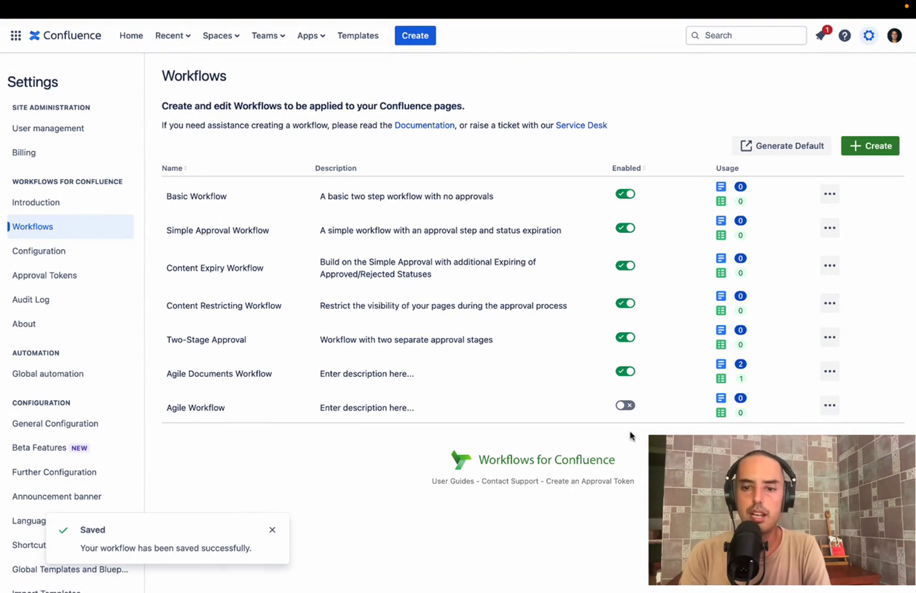
left_click(630, 409)
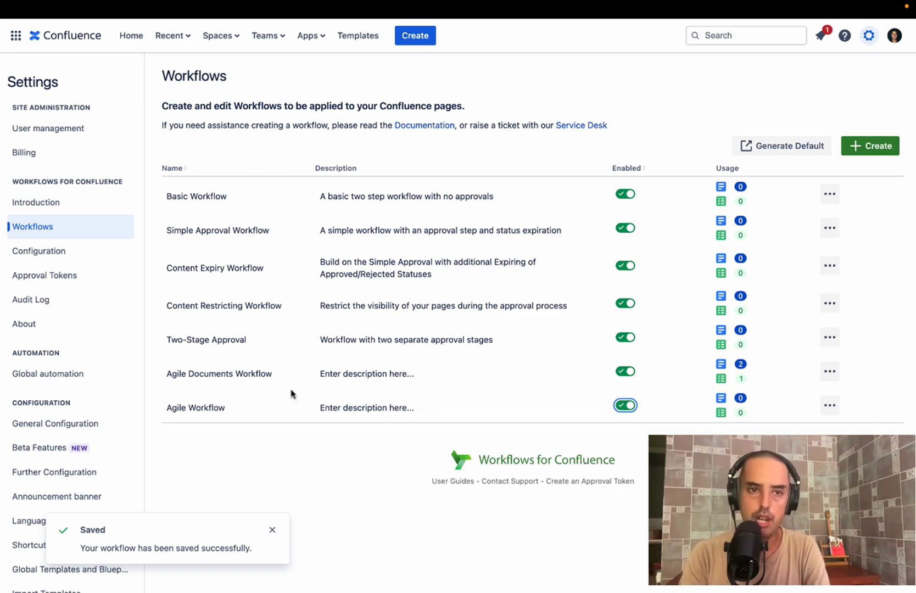
Create a page titled 'Agile Workflow' in the Agile Practices space and publish it.
left_click(220, 37)
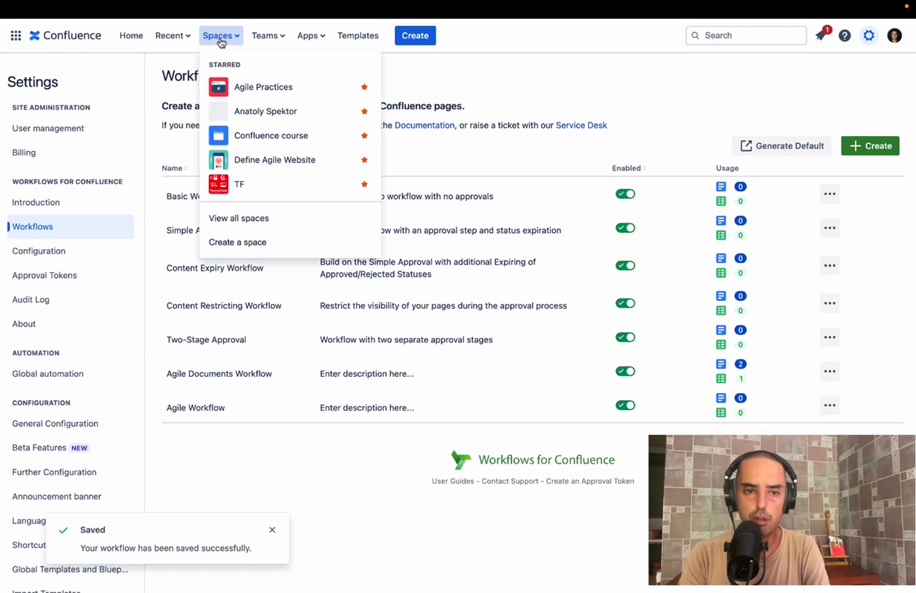
left_click(250, 89)
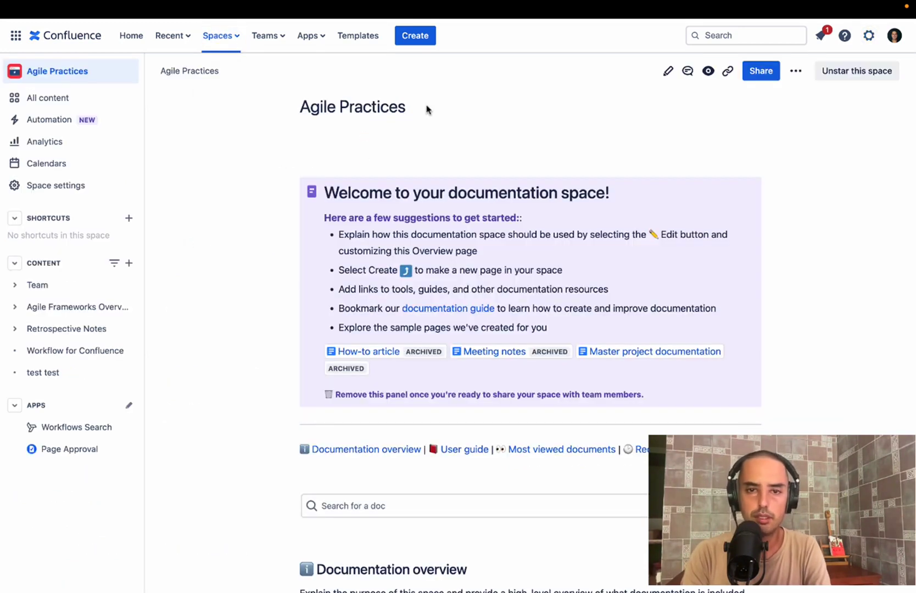
left_click(415, 36)
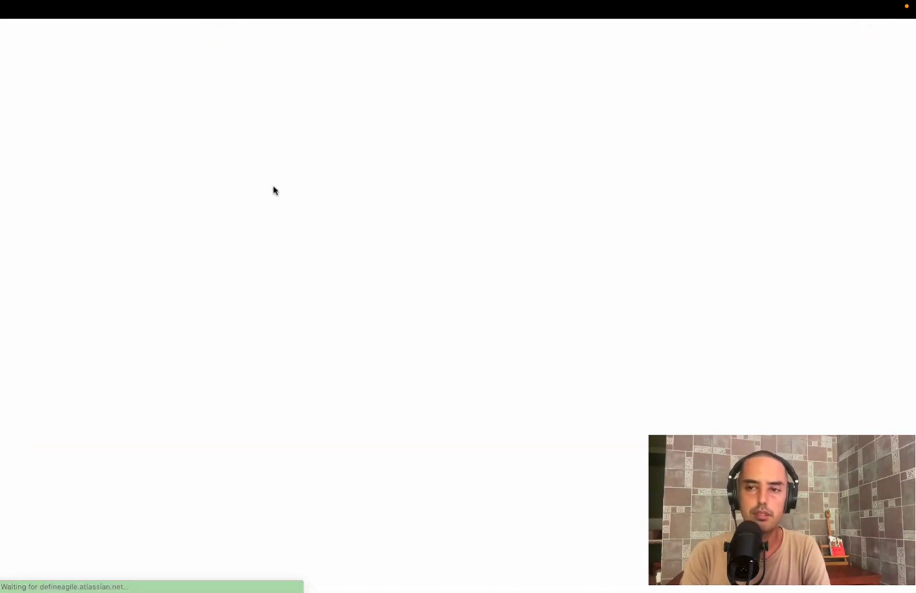
type("Agile Workflow")
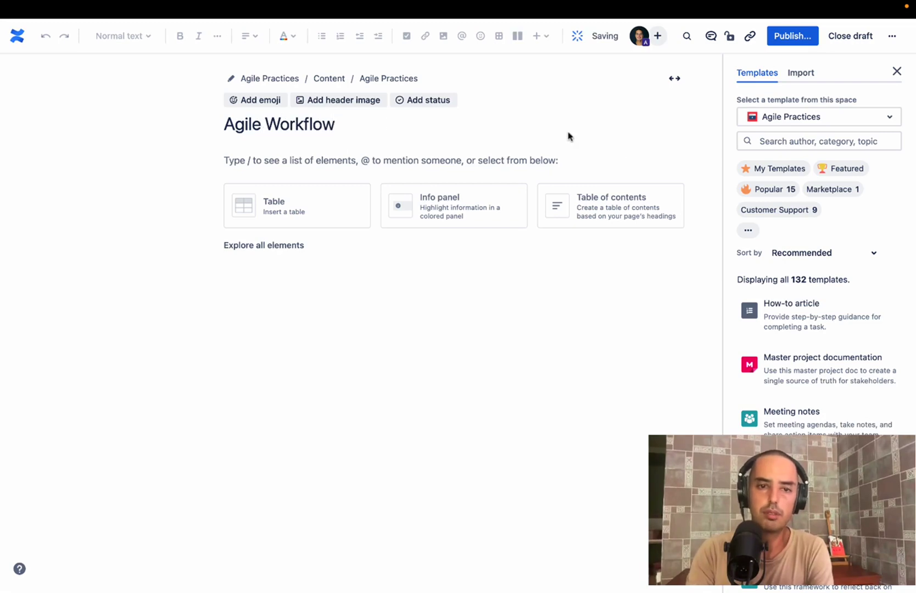
left_click(803, 36)
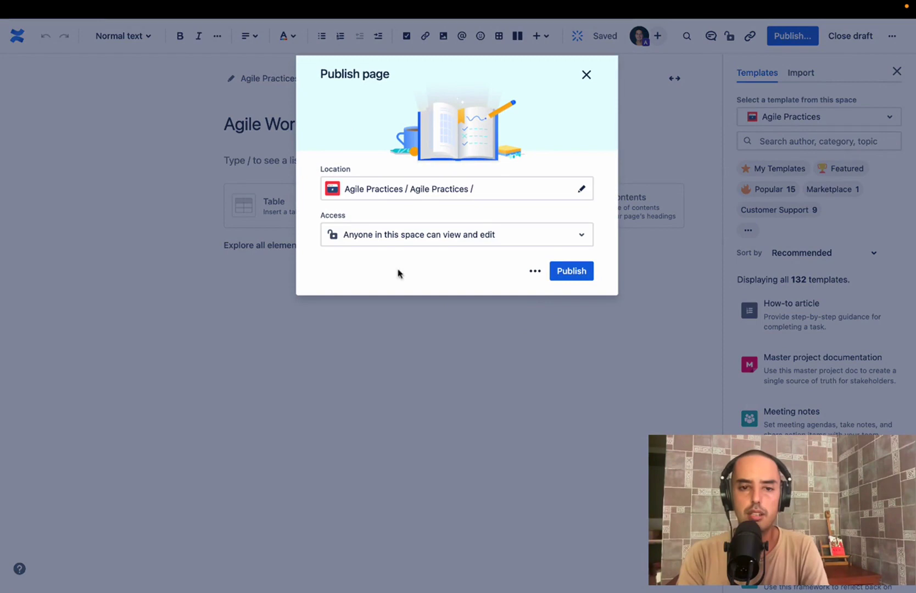
left_click(581, 274)
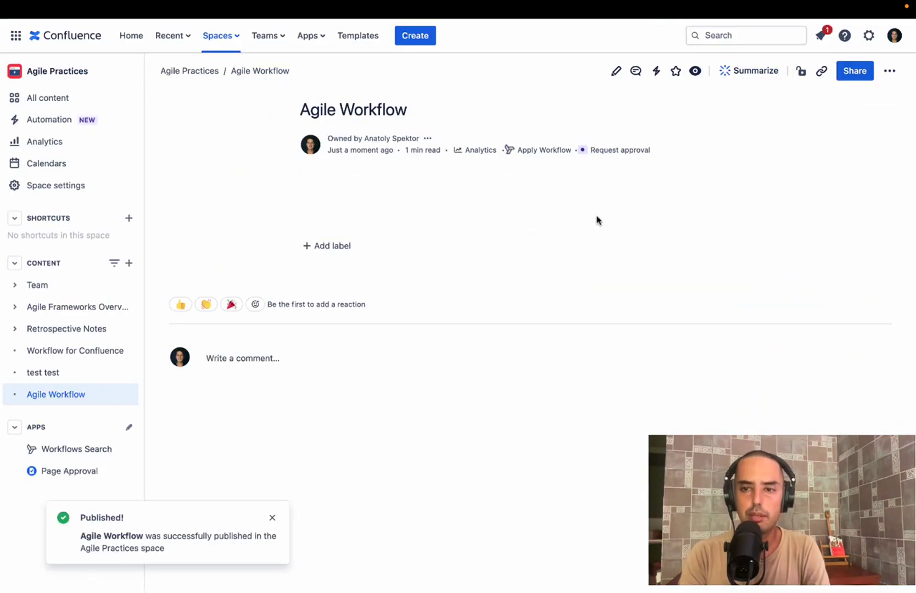
left_click(801, 74)
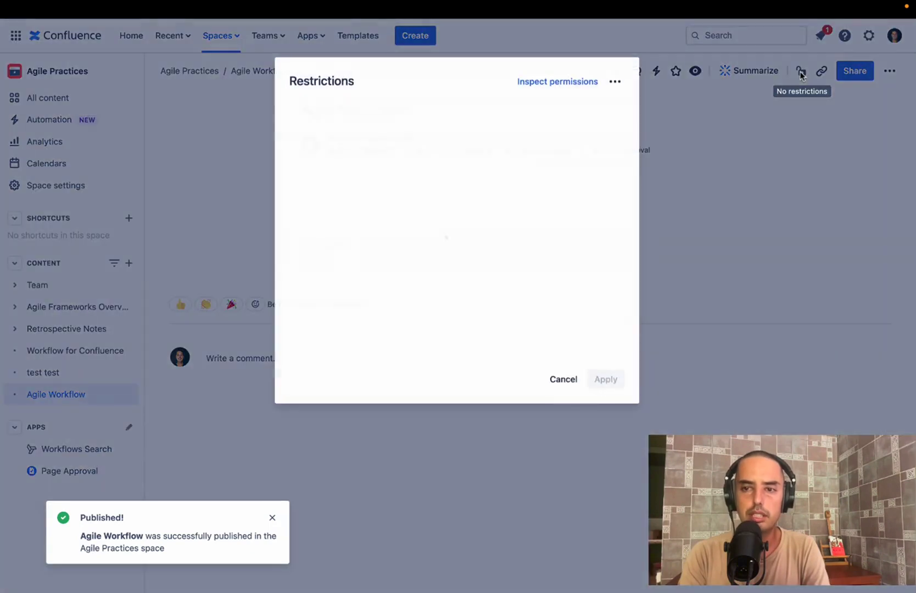
left_click(566, 378)
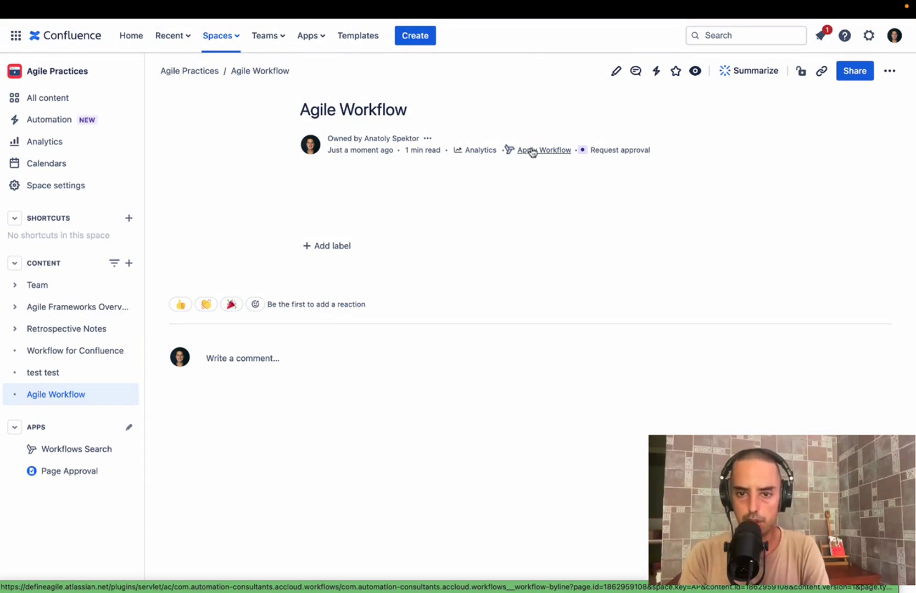
Apply the Agile Workflow to the page from the byline's workflow options.
left_click(532, 152)
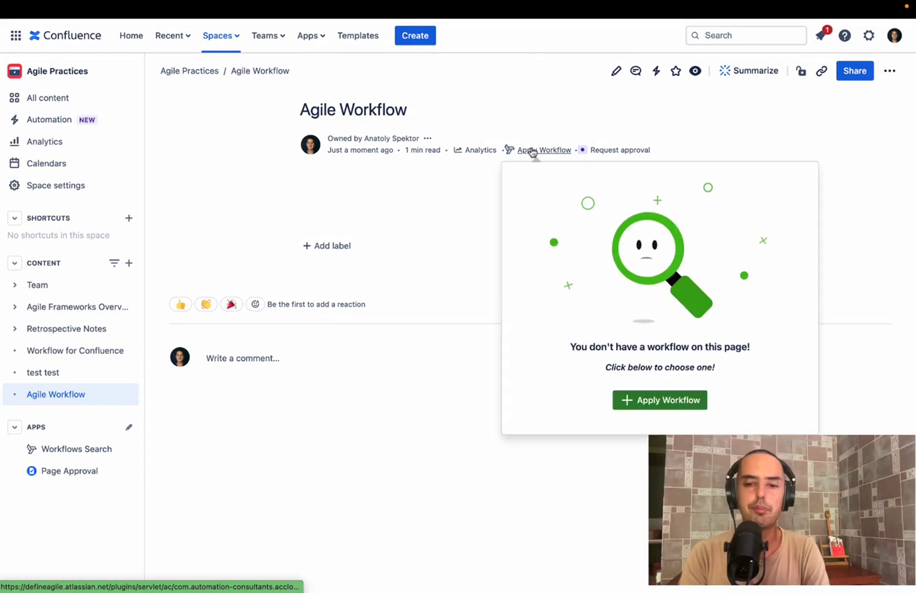
left_click(666, 401)
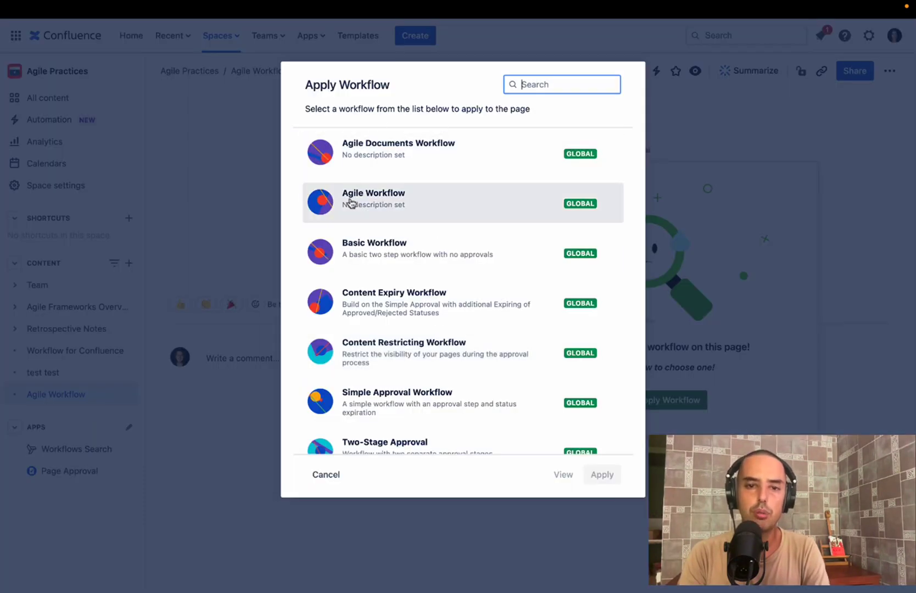
left_click(369, 204)
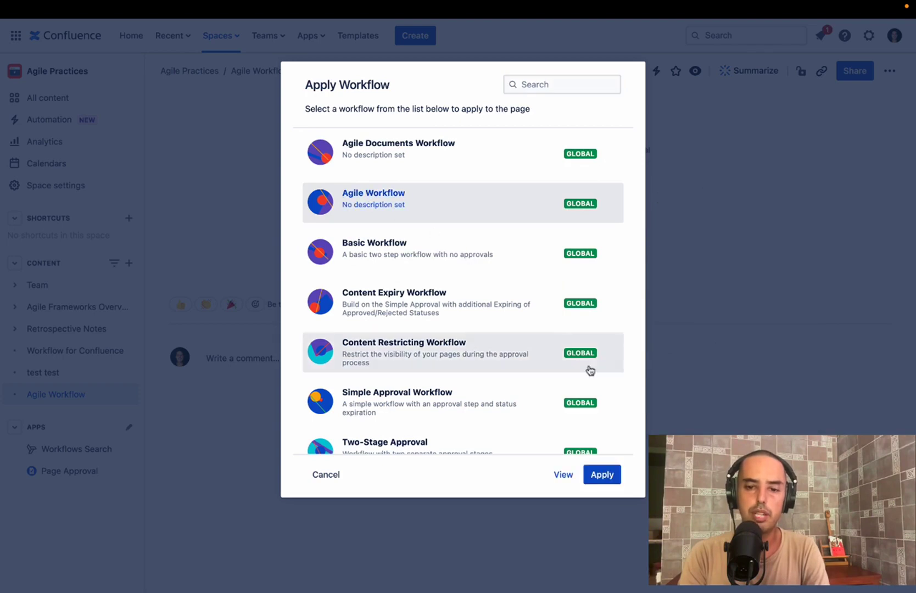
left_click(603, 475)
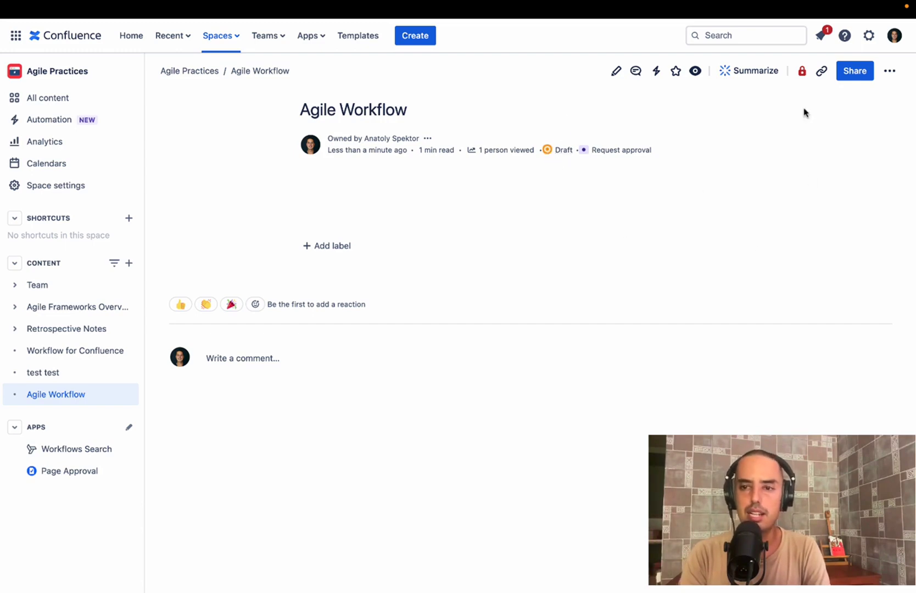
Check the page's restrictions without changes, then show its workflow progress at the Draft stage.
left_click(801, 73)
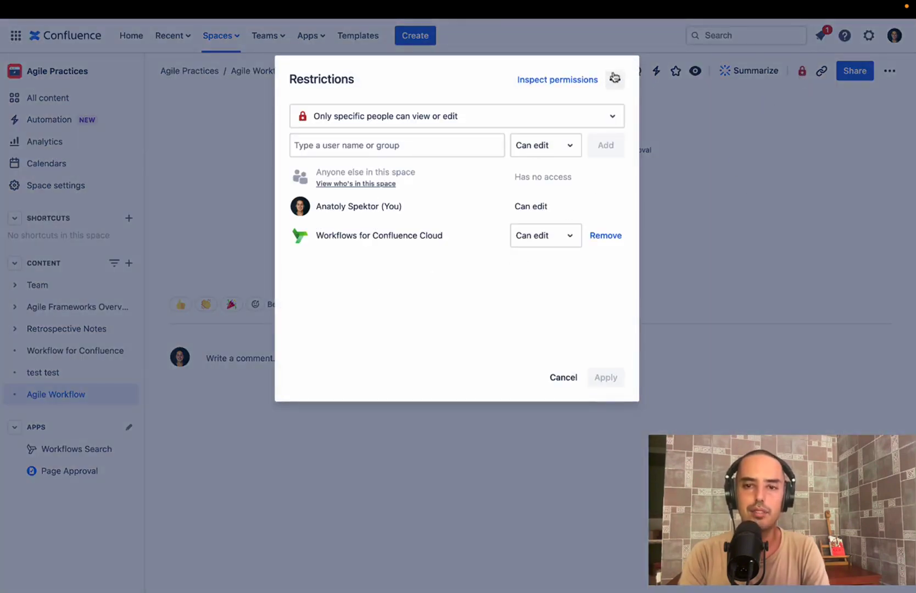
left_click(562, 377)
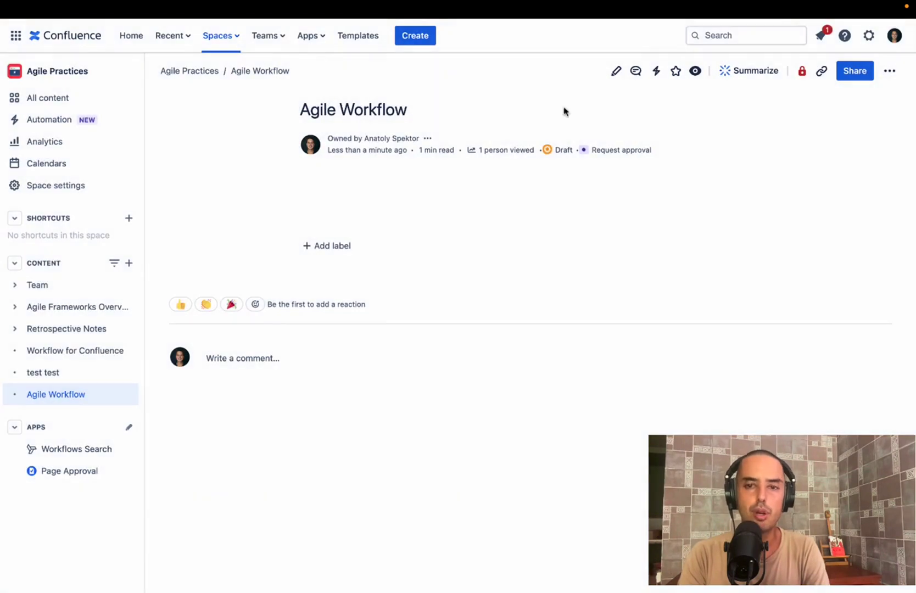
left_click(564, 152)
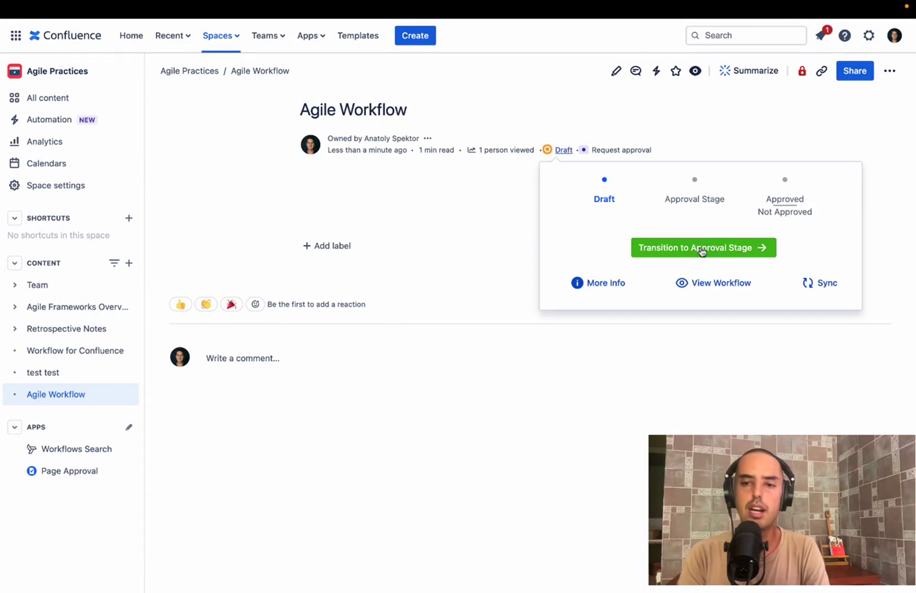
Transition the page to Approval Stage and view its pending approver.
left_click(702, 250)
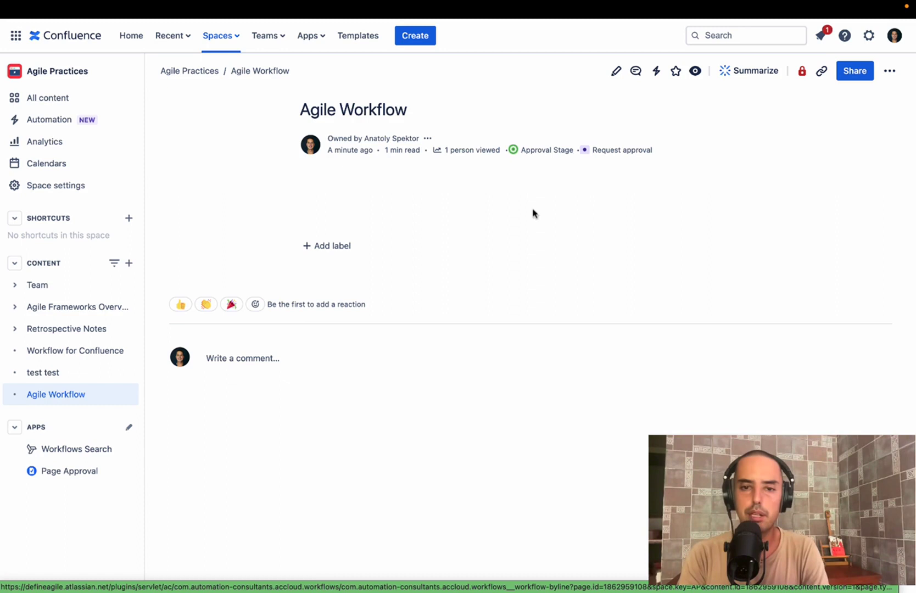
left_click(542, 153)
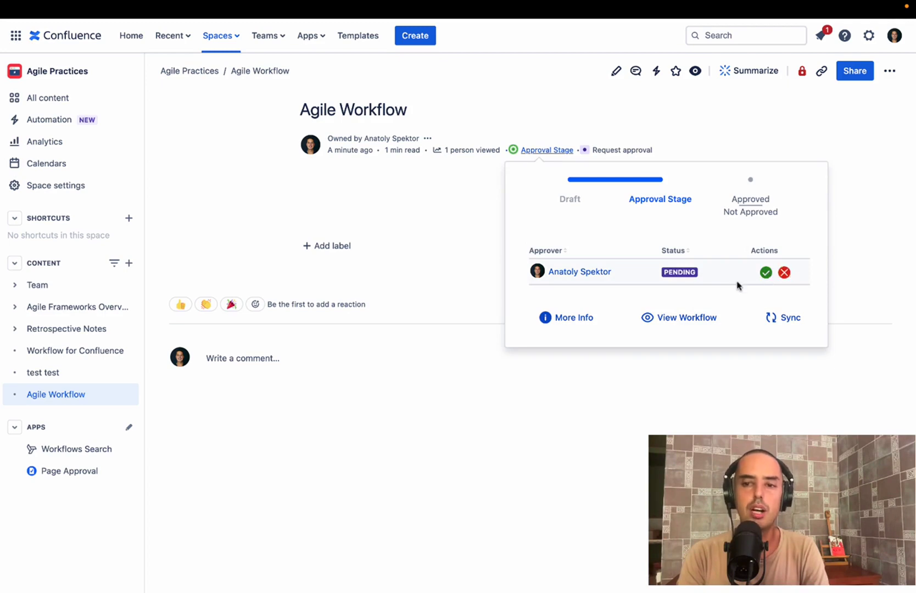
Reject the page's approval with the comment 'This is missing information'.
left_click(784, 273)
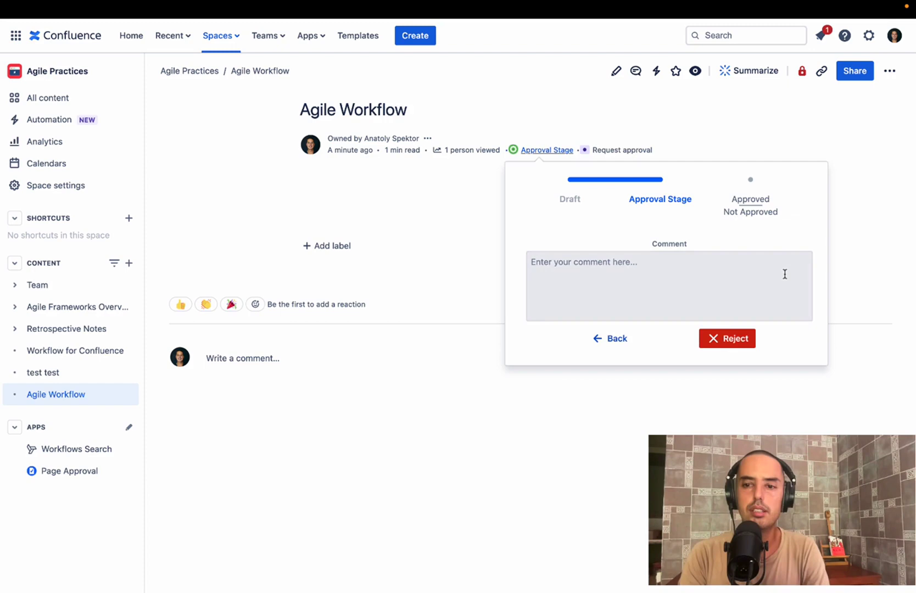
left_click(634, 274)
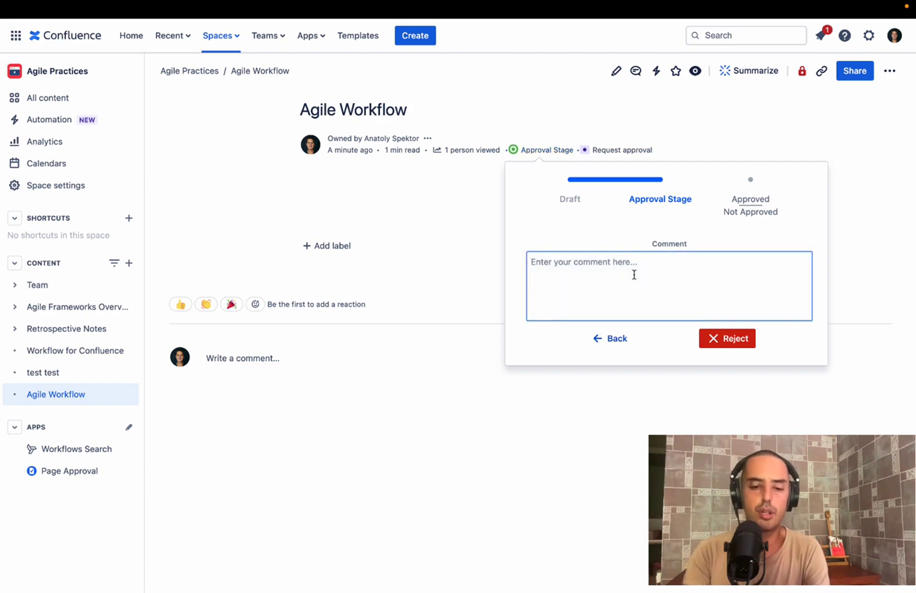
type("This is missing ")
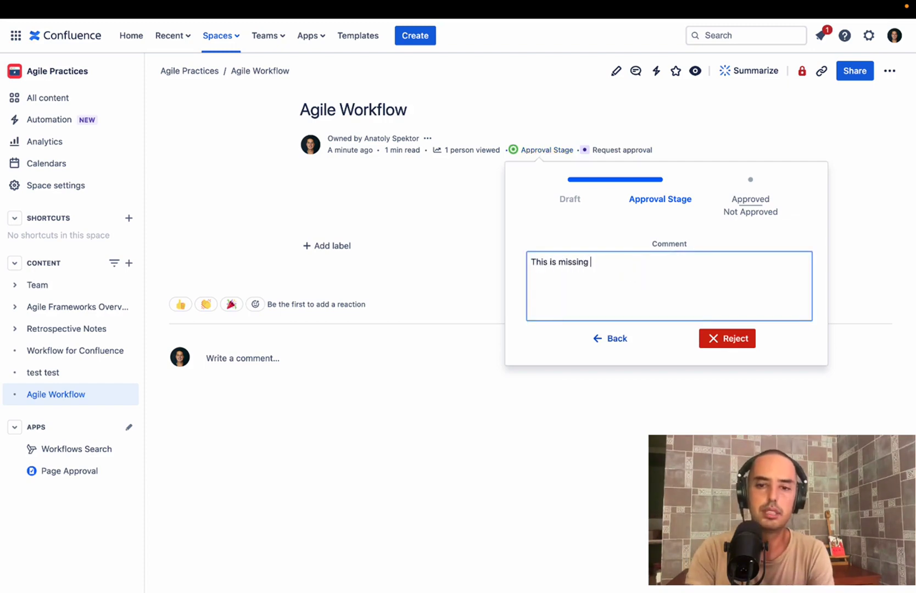
type("information")
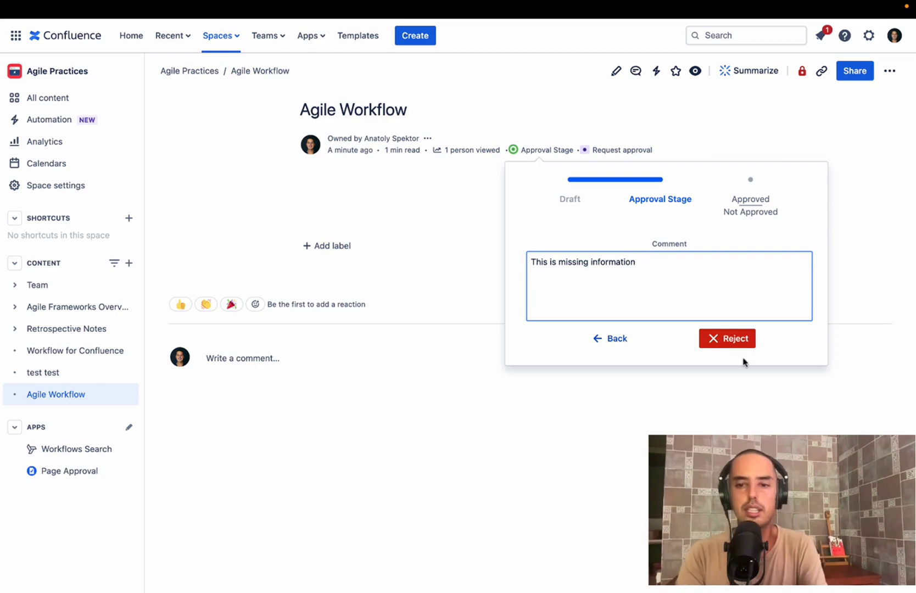
left_click(732, 344)
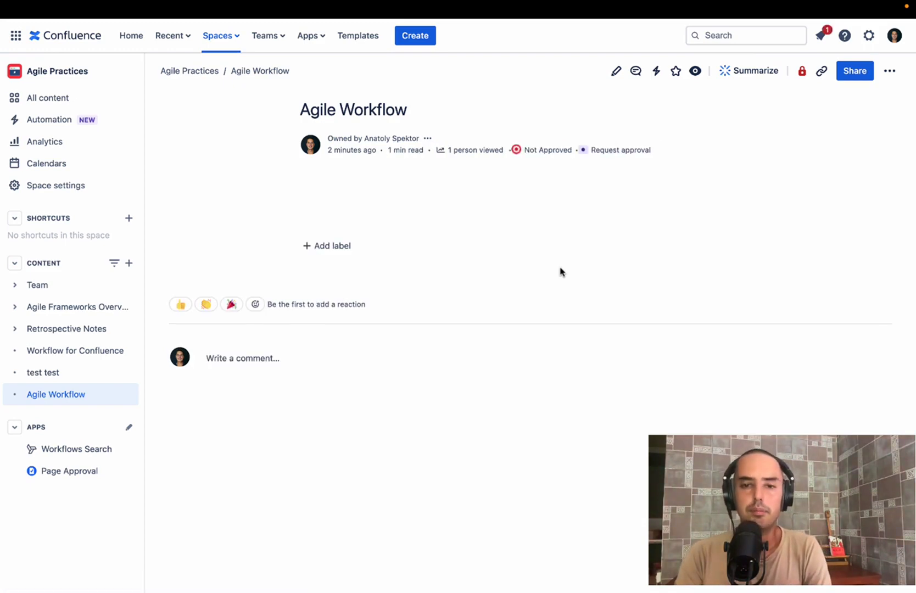
left_click(802, 71)
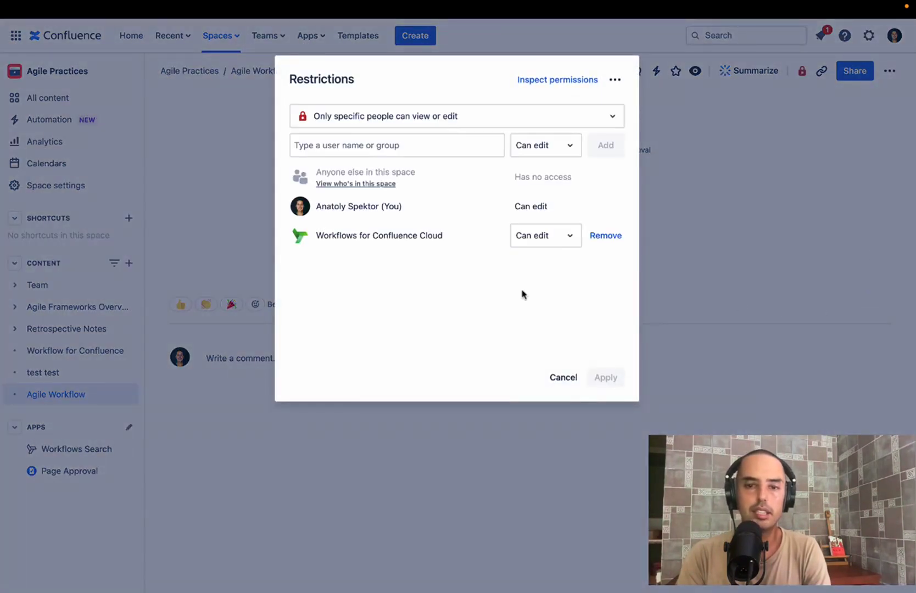
left_click(562, 377)
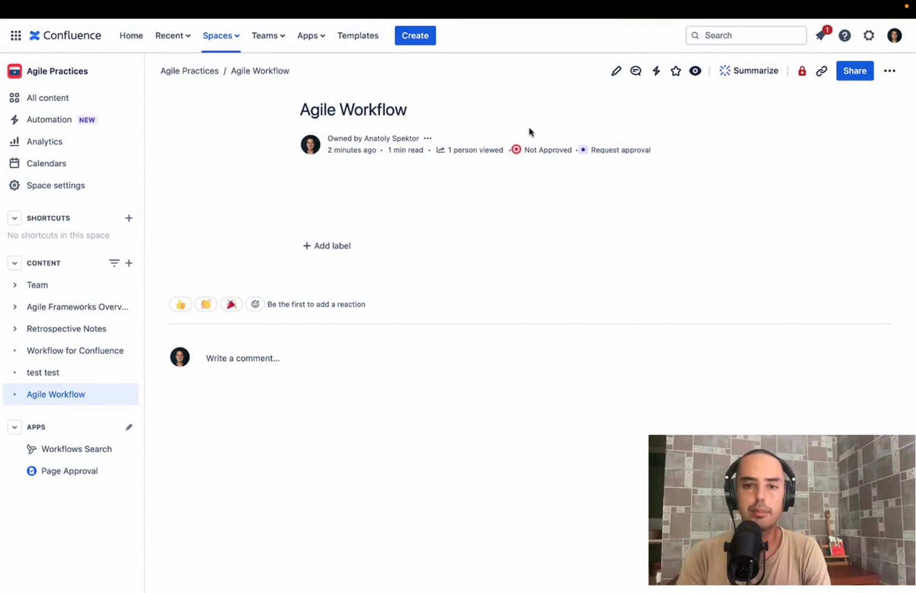
left_click(531, 151)
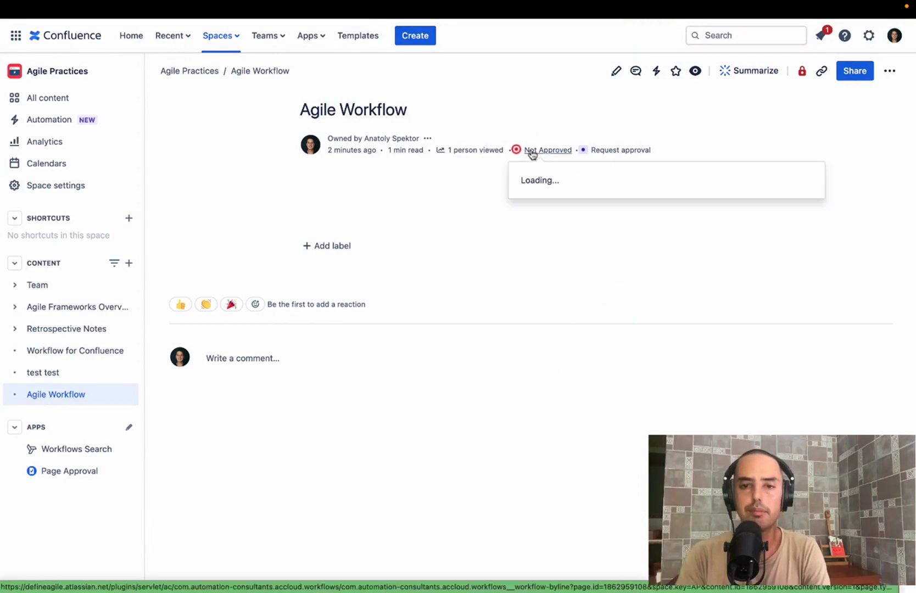
left_click(671, 423)
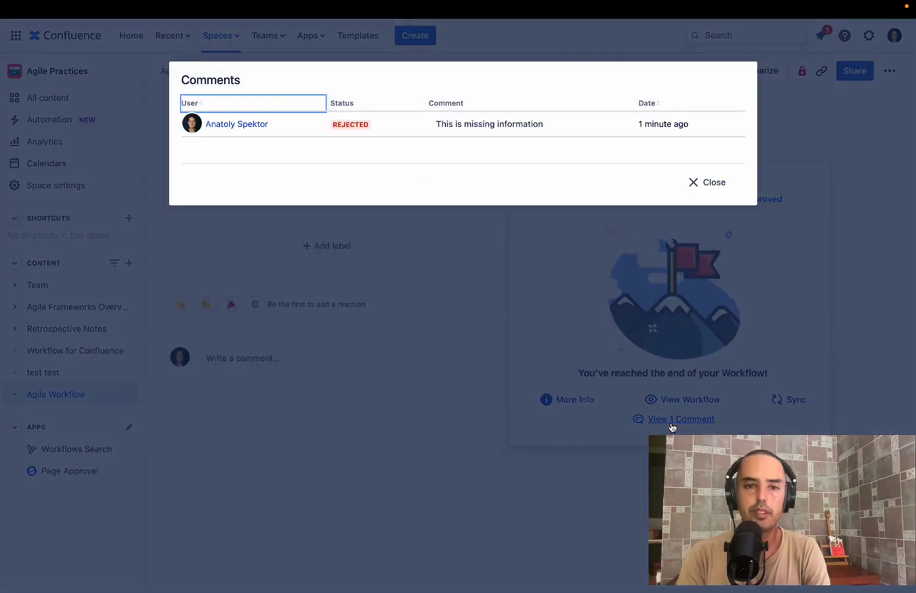
left_click(712, 182)
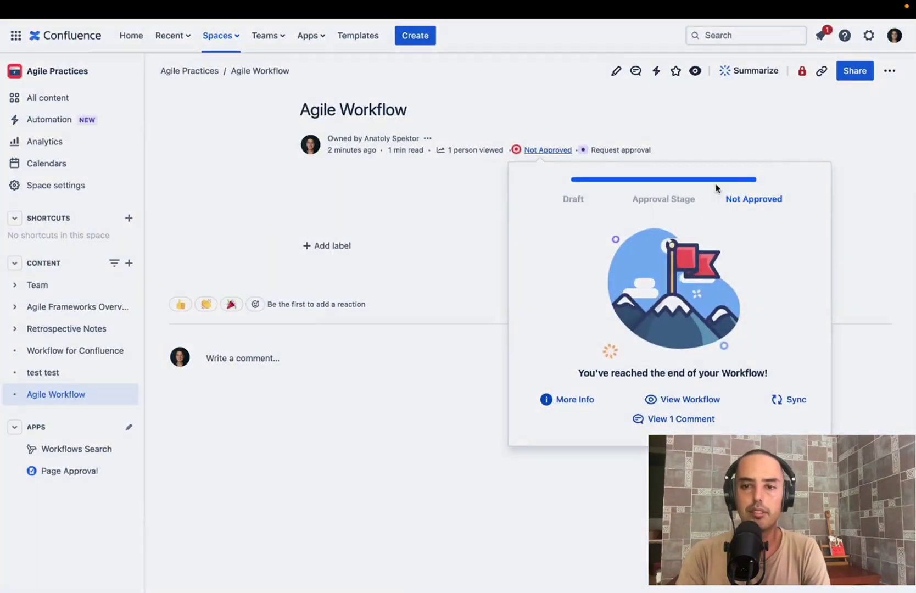
left_click(839, 165)
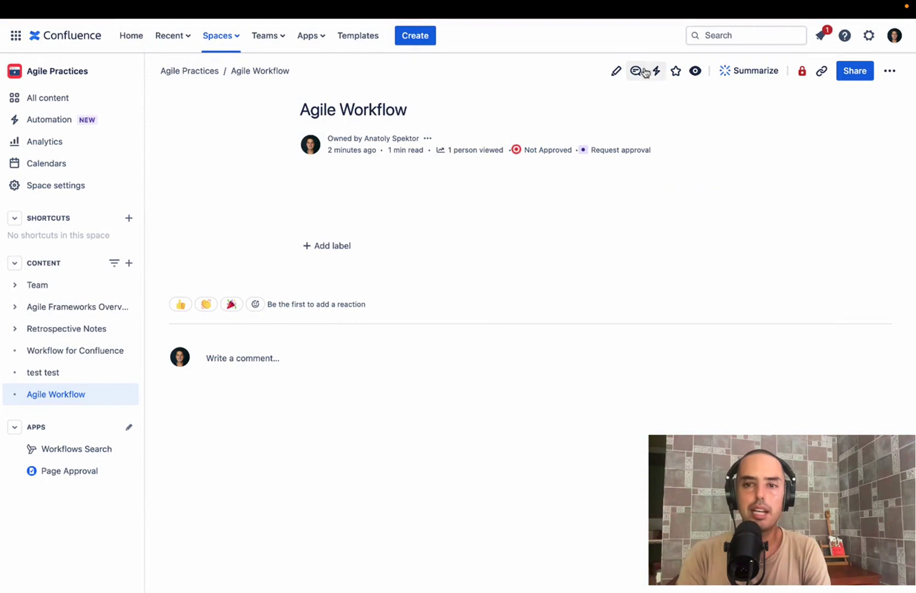
Add the text 'More info' to the Agile Workflow page body and publish the update.
left_click(617, 72)
type("M")
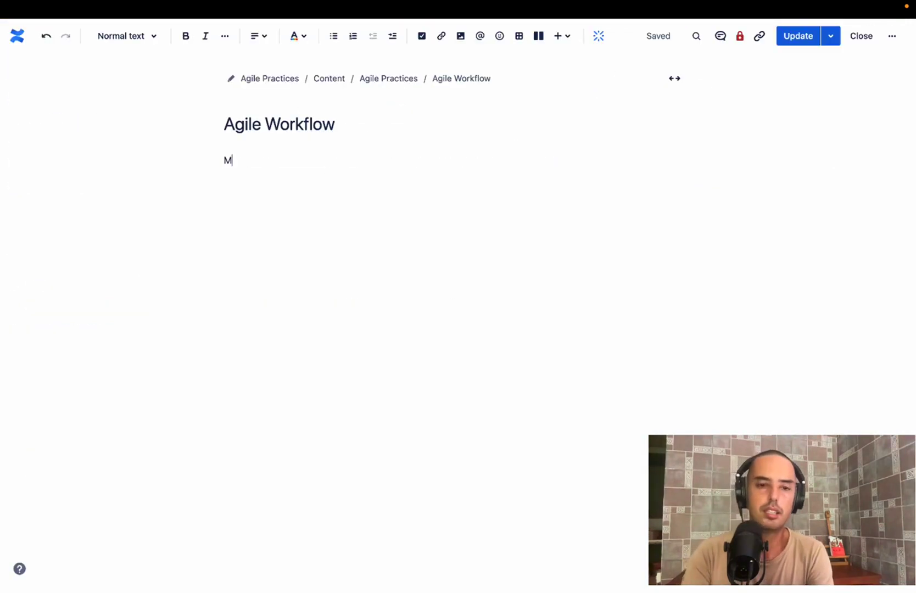
type("ore info")
left_click(790, 36)
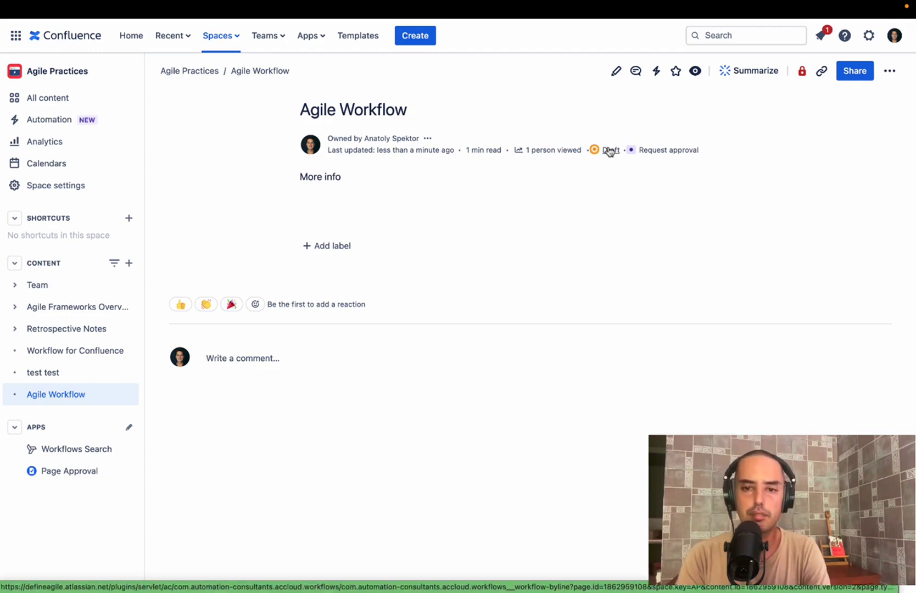
Transition the page from Draft to Approval Stage, then approve it with the comment 'Great Work!'.
left_click(610, 152)
left_click(748, 249)
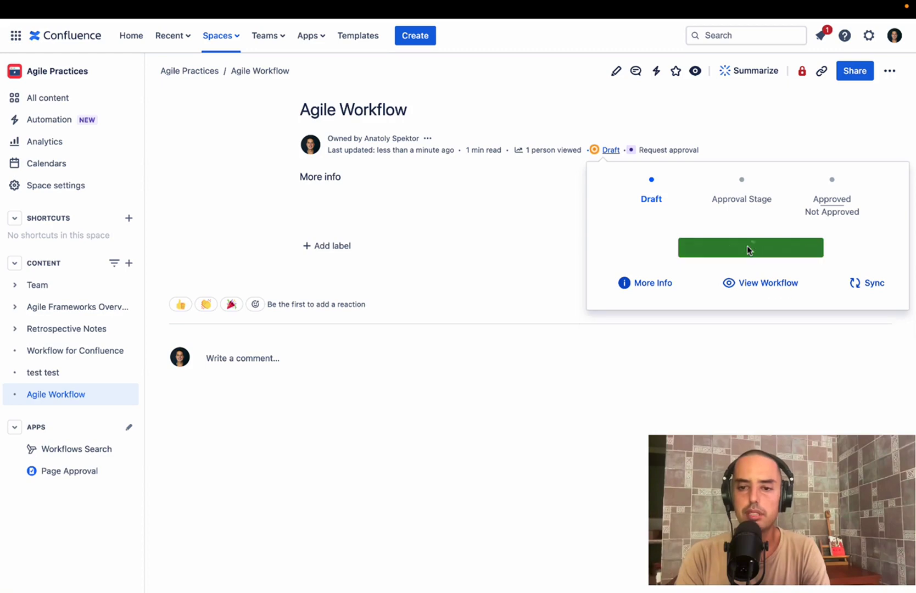
left_click(629, 151)
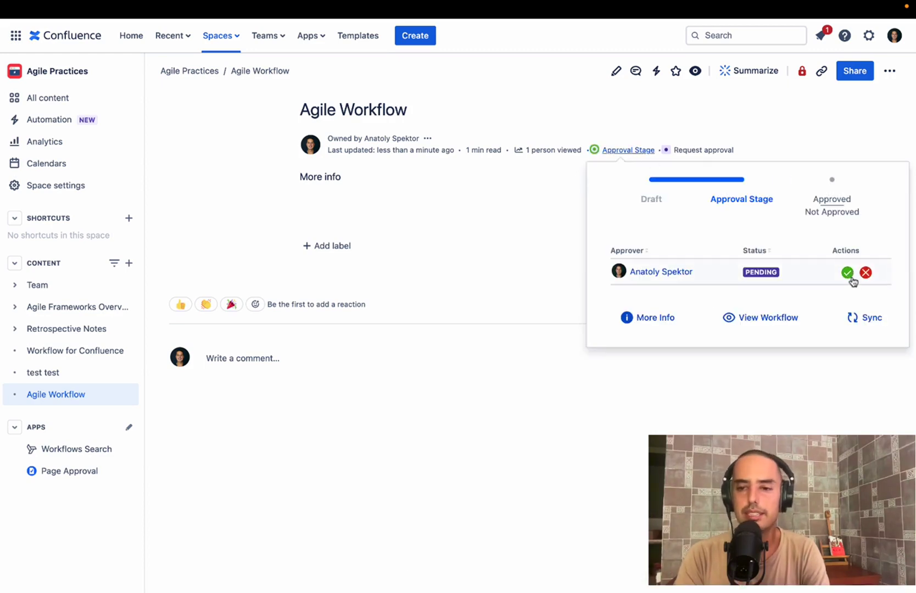
left_click(848, 273)
left_click(763, 275)
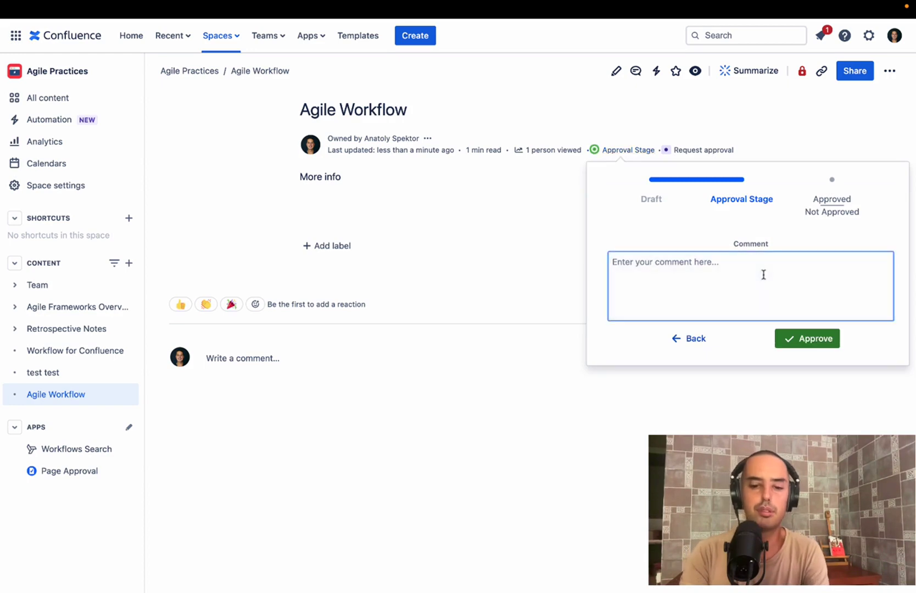
type("Great Work!")
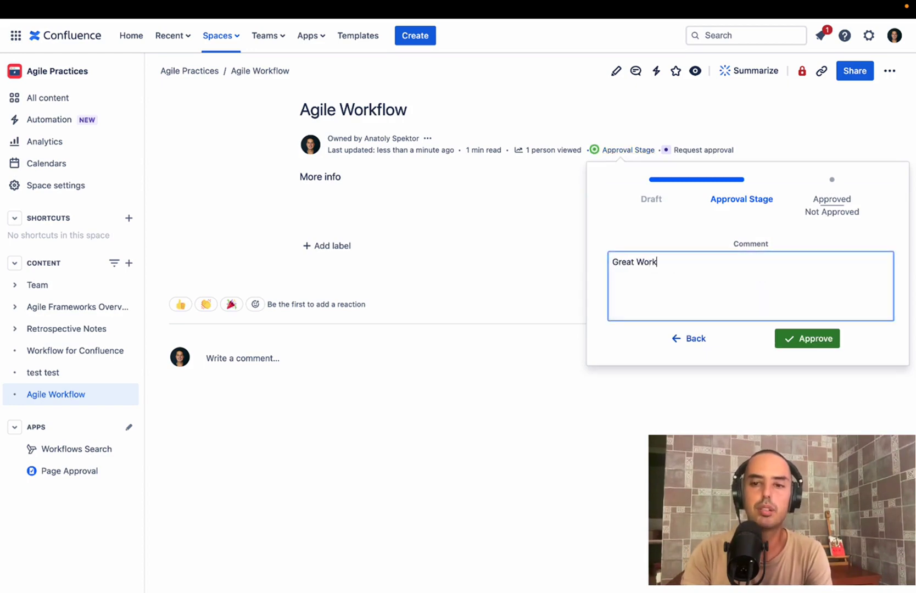
left_click(819, 340)
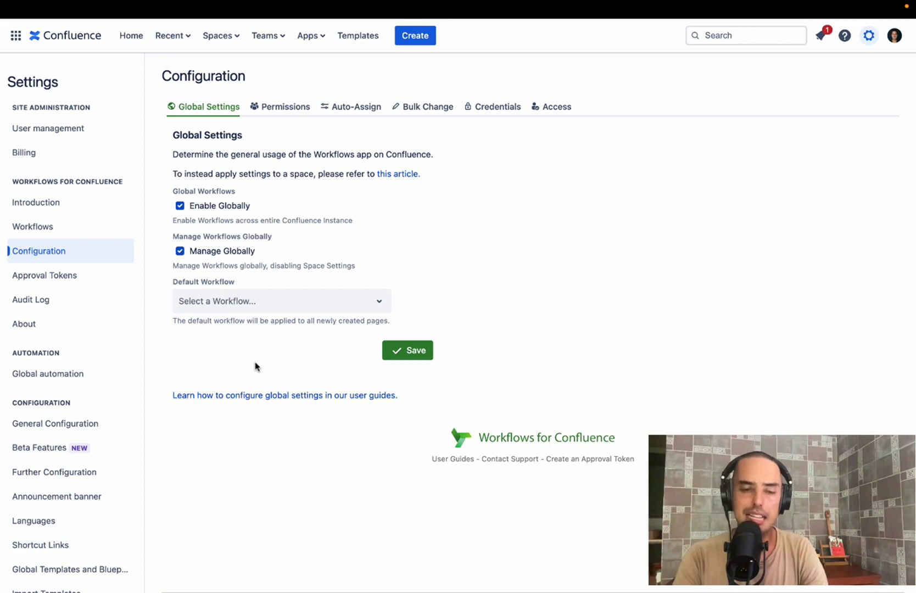
View the Permissions tab, then the empty Auto-Assign tab of the Workflows configuration.
left_click(295, 108)
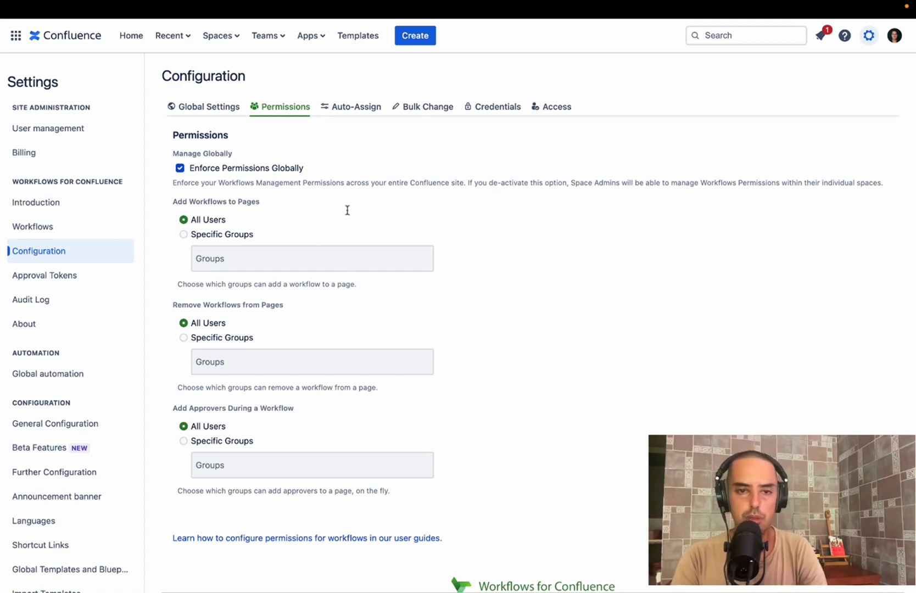
left_click(353, 110)
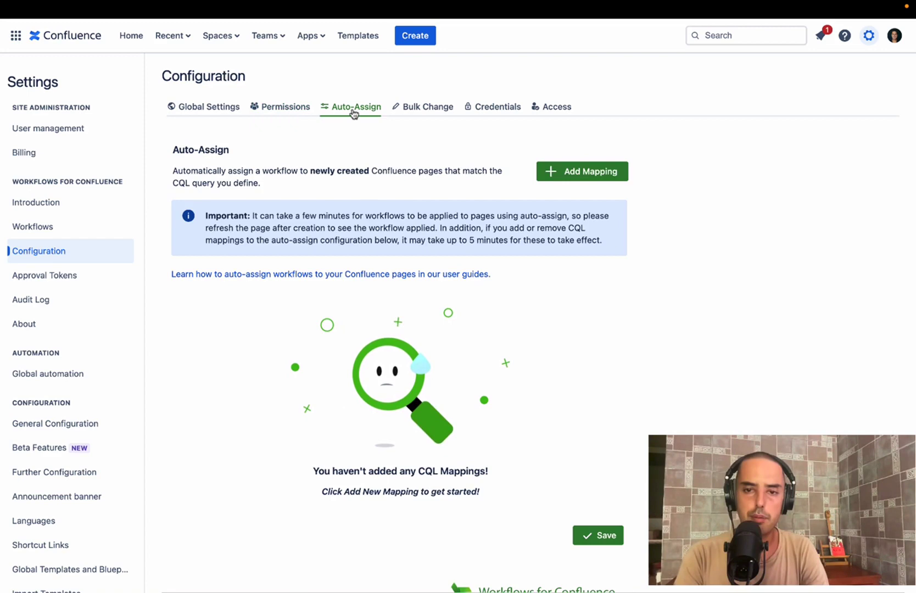
Add a CQL mapping row and browse its workflow list without choosing, then view Bulk Change.
left_click(589, 179)
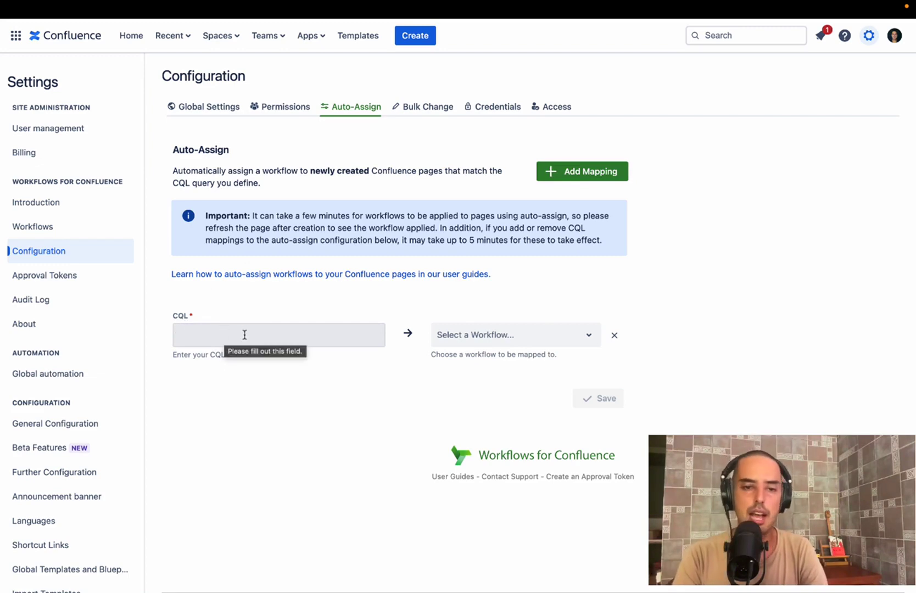
left_click(524, 341)
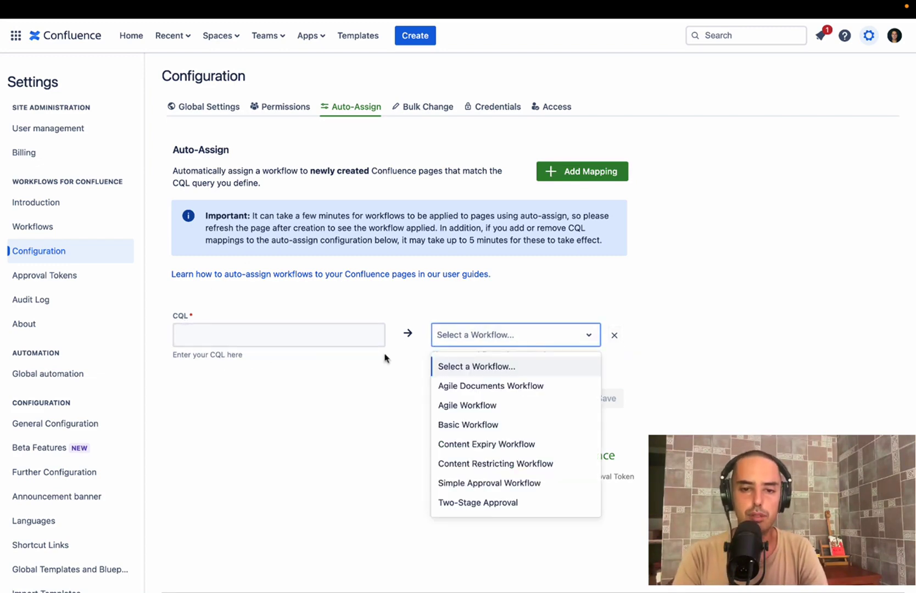
key("Up")
left_click(689, 313)
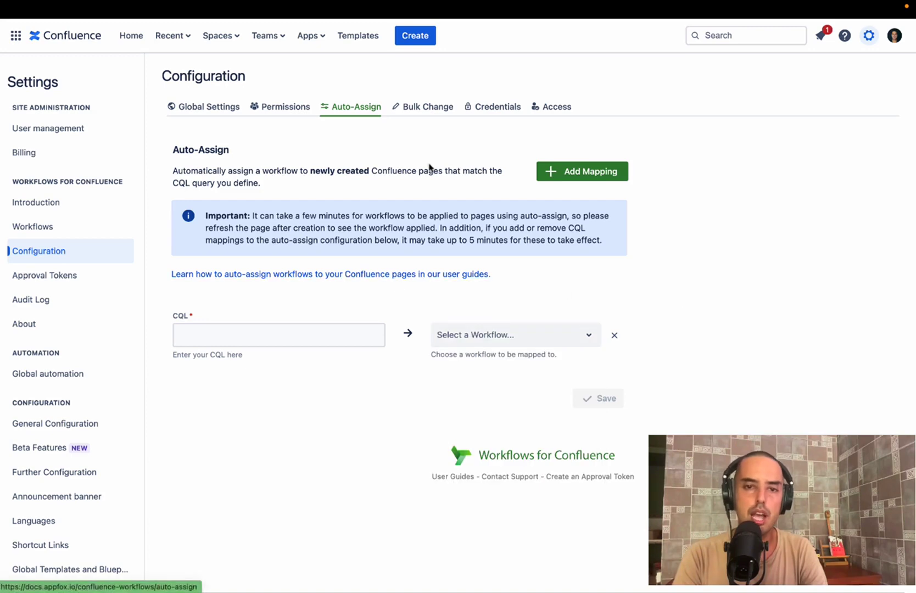
left_click(431, 110)
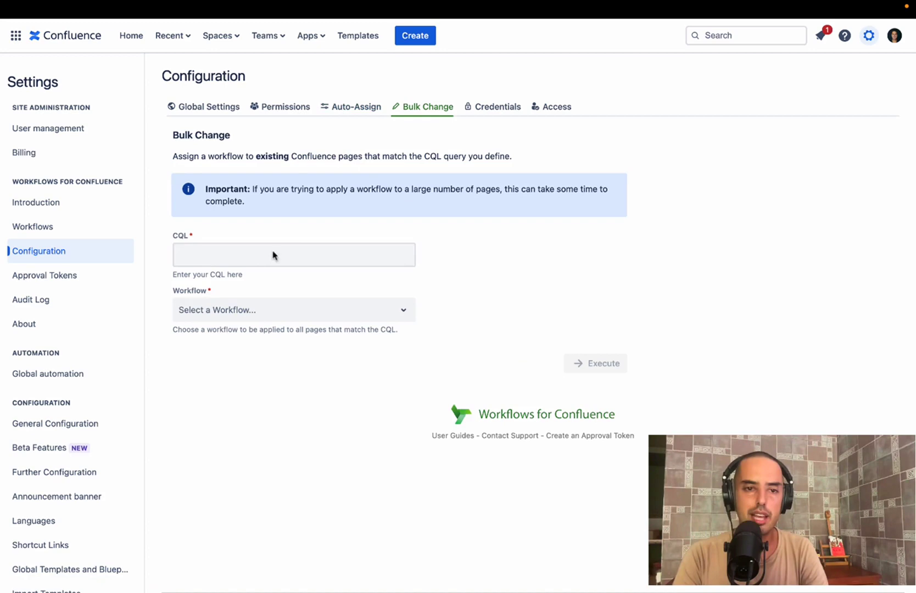